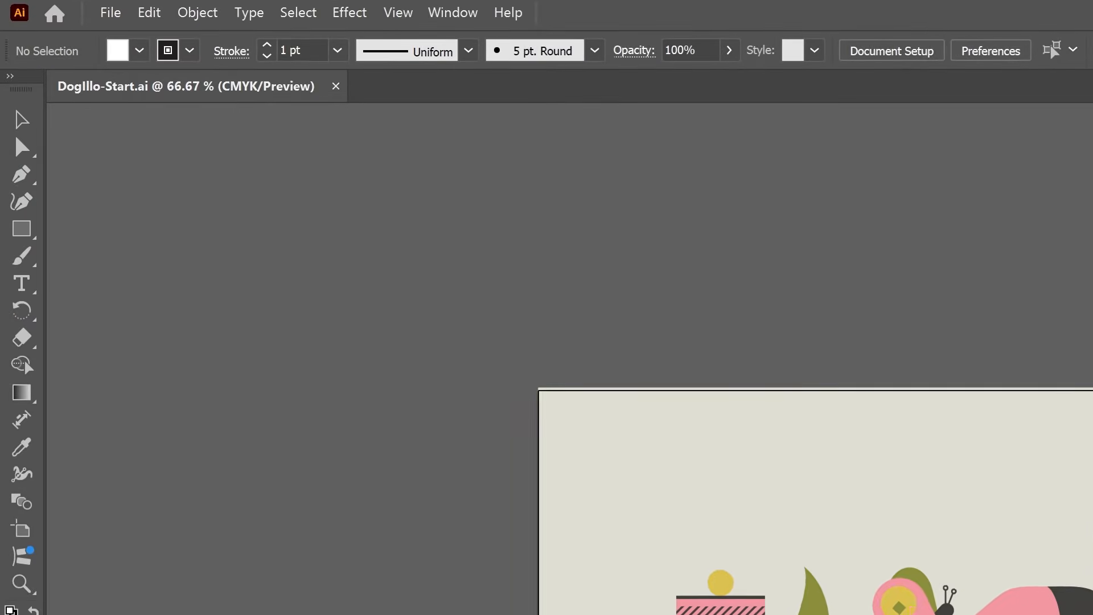
Change the document's color mode to RGB Color
left_click(110, 12)
mouse_move(193, 424)
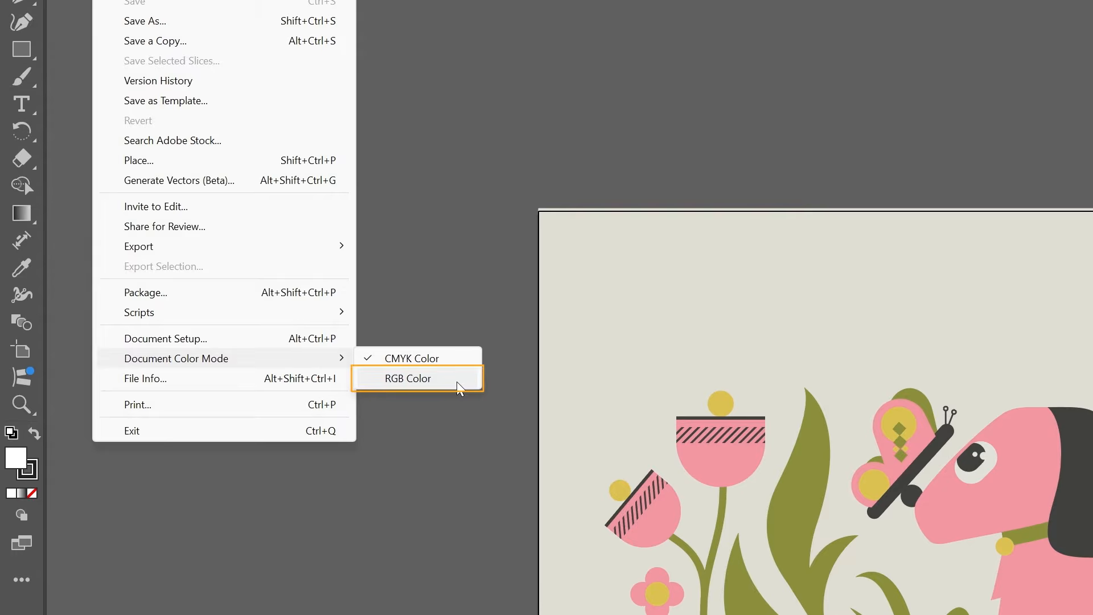
left_click(457, 381)
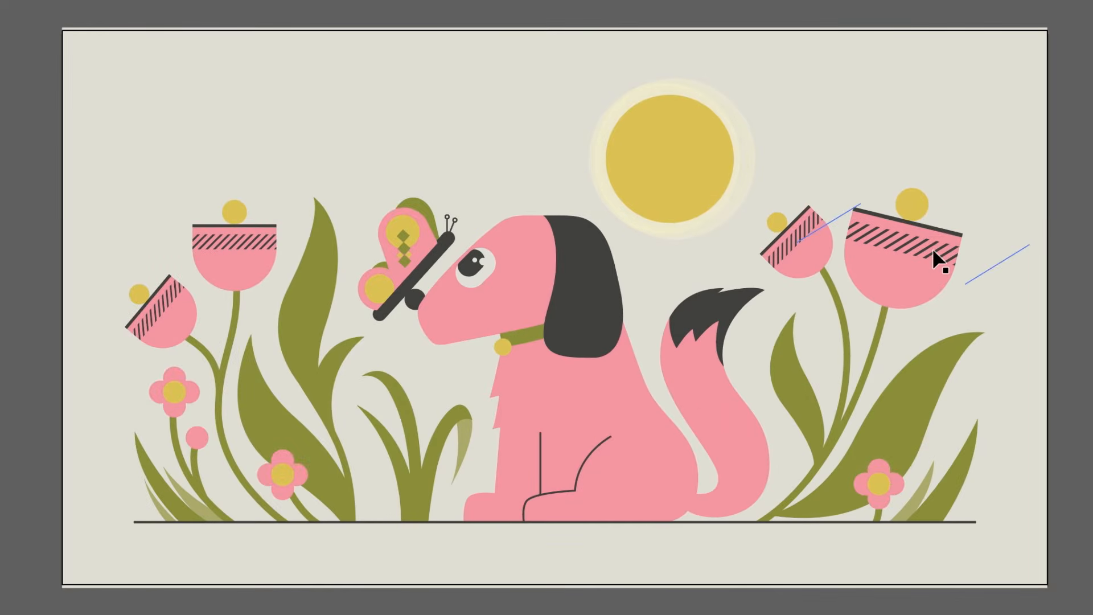
Try moving the striped band and rim line off the large flower beside the sun, and undo the moves
left_click_drag(931, 248, 963, 186)
mouse_move(947, 232)
left_mouse_down()
mouse_move(968, 271)
mouse_move(951, 214)
mouse_move(956, 227)
left_mouse_up()
key("ctrl+z")
key("ctrl+z")
key("ctrl+z")
key("ctrl+z")
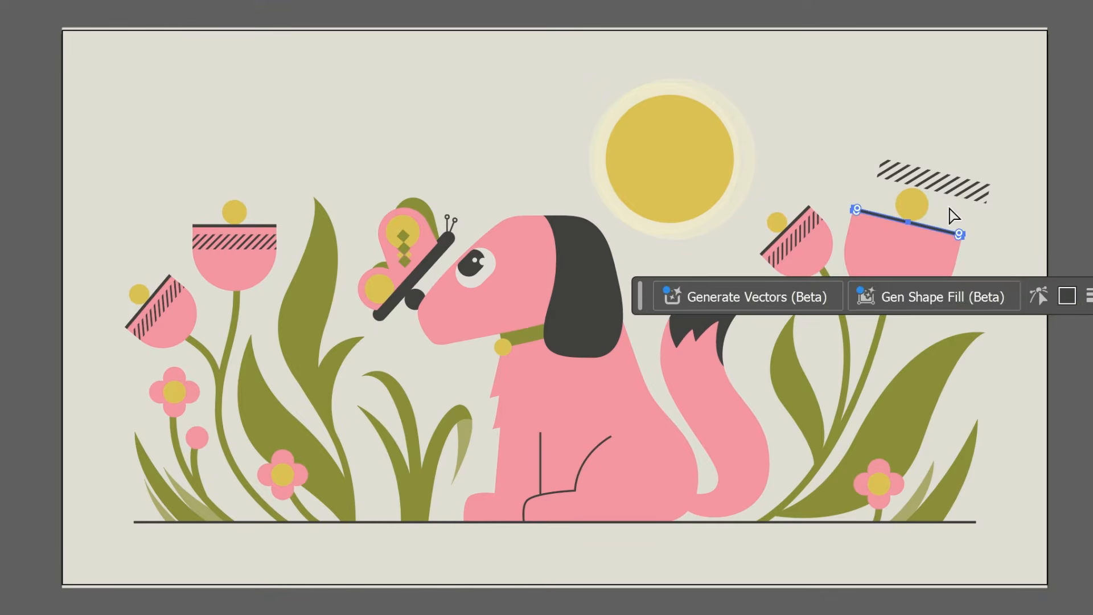
Group the rim line, striped band, yellow circle and pink shape of the large flower head near the dog's tail
left_click_drag(1014, 139, 883, 265)
key("ctrl+g")
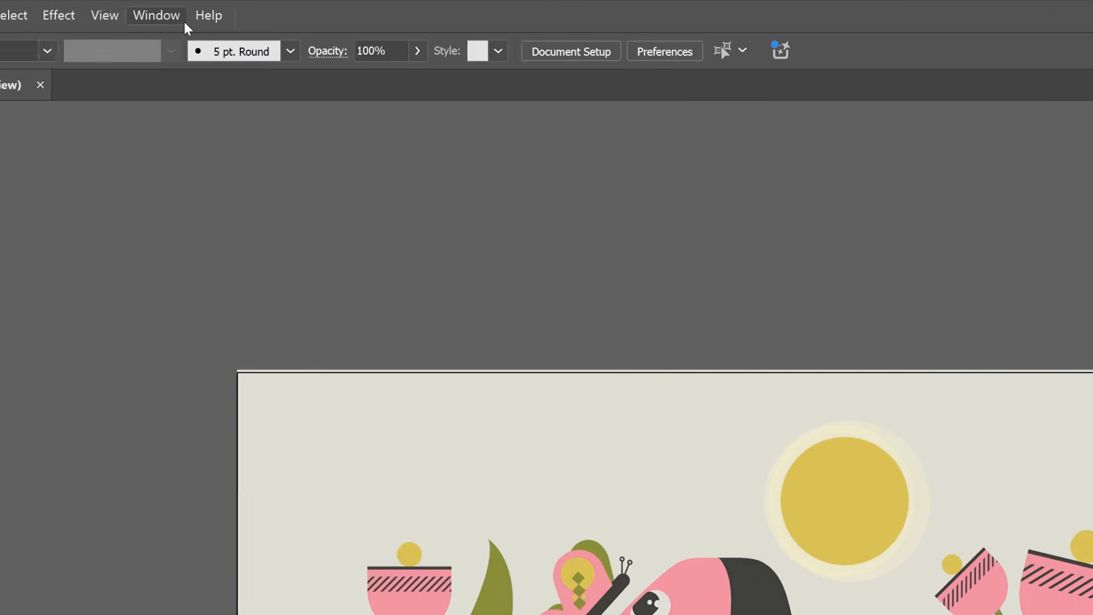
Show the document's layers and release the contents of Layer 1 to separate layers using the Sequence option
left_click(183, 17)
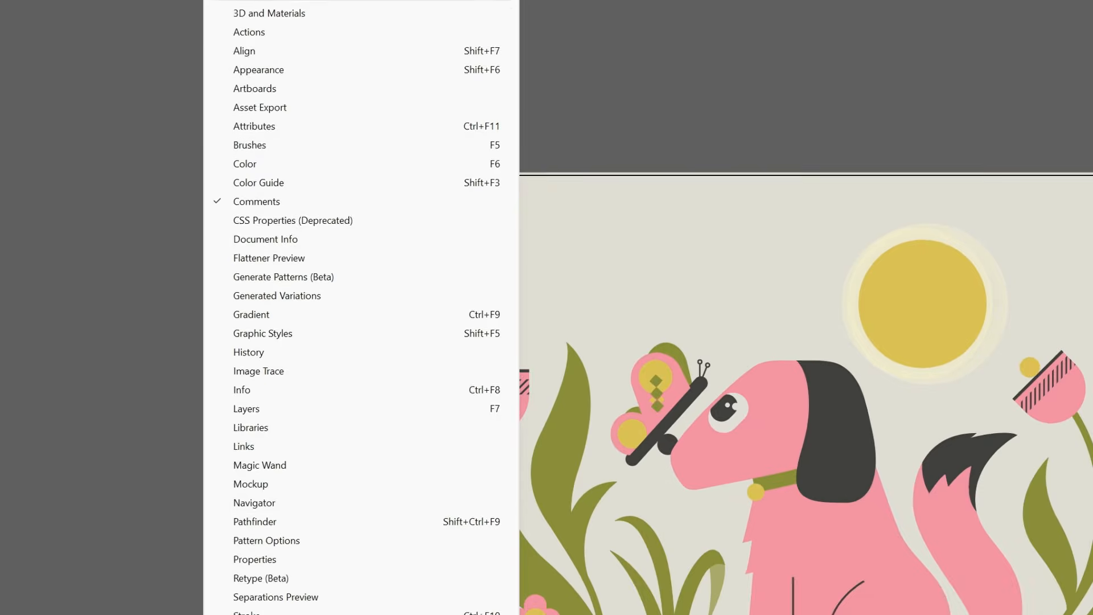
left_click(408, 409)
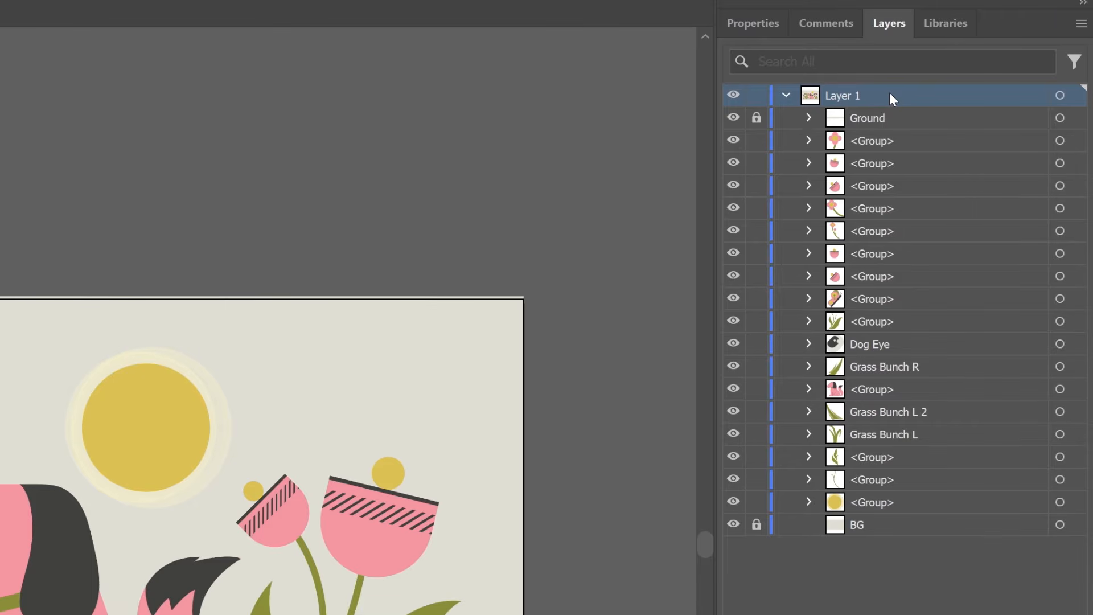
left_click(1081, 24)
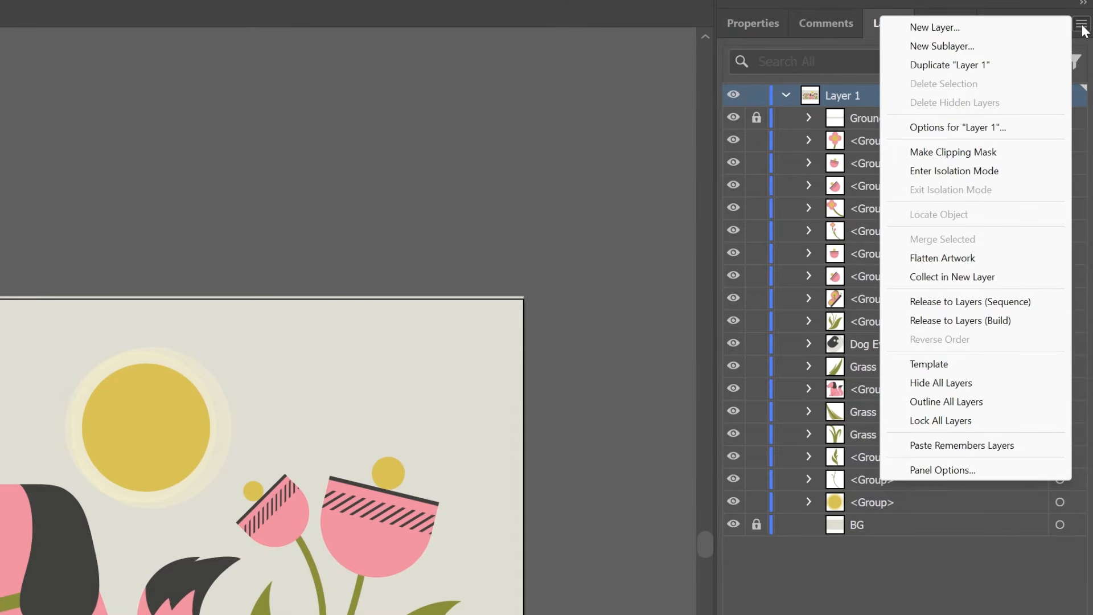
left_click(1030, 305)
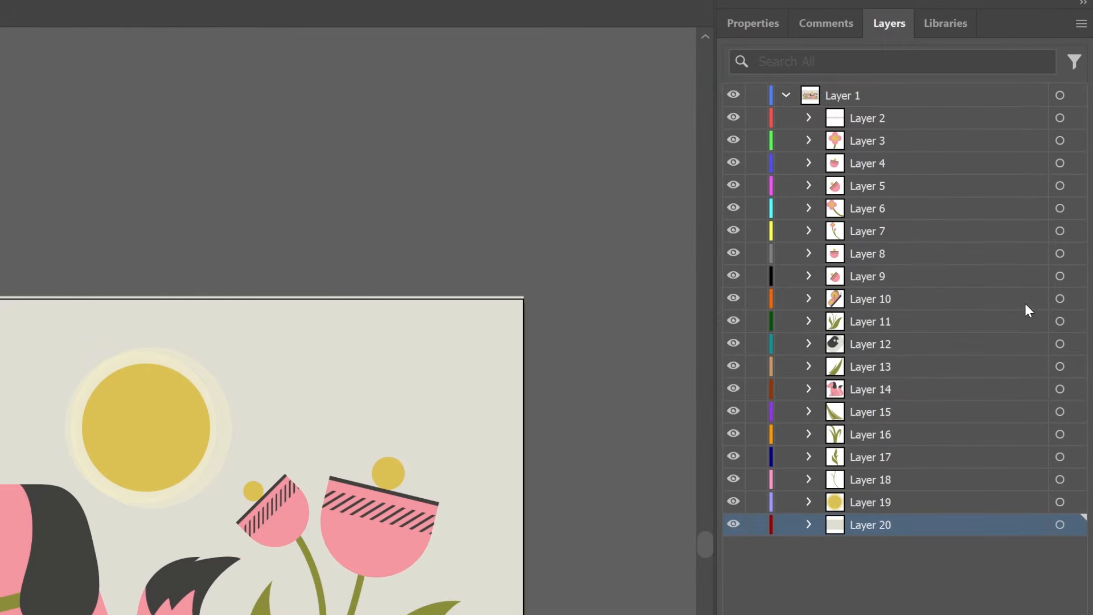
Move the released layers, Layer 2 through Layer 20, out of Layer 1 so they become top-level layers above it
left_click(860, 118, "shift")
left_click_drag(876, 119, 885, 91)
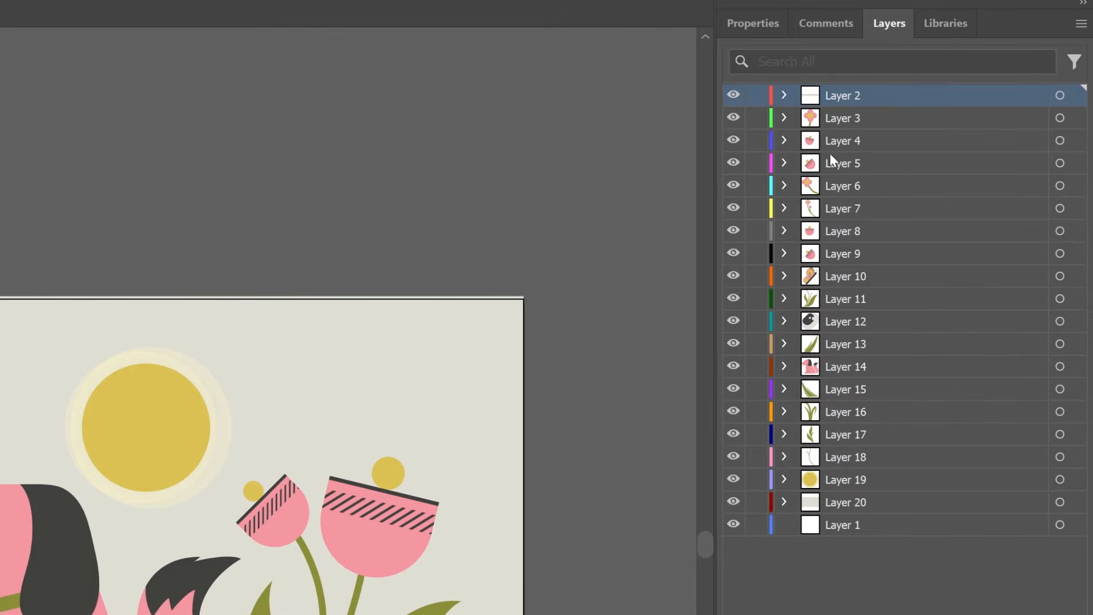
Expand Layer 4 and Layer 5 to examine their groups, and target the artwork on Layer 5
left_click(784, 141)
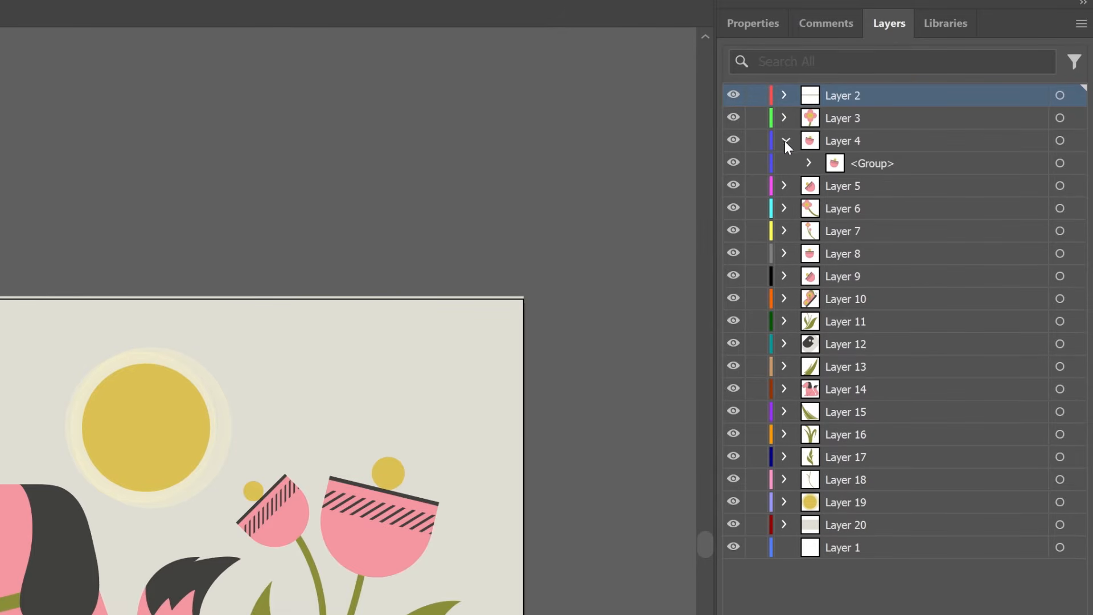
left_click(781, 187)
left_click(837, 191)
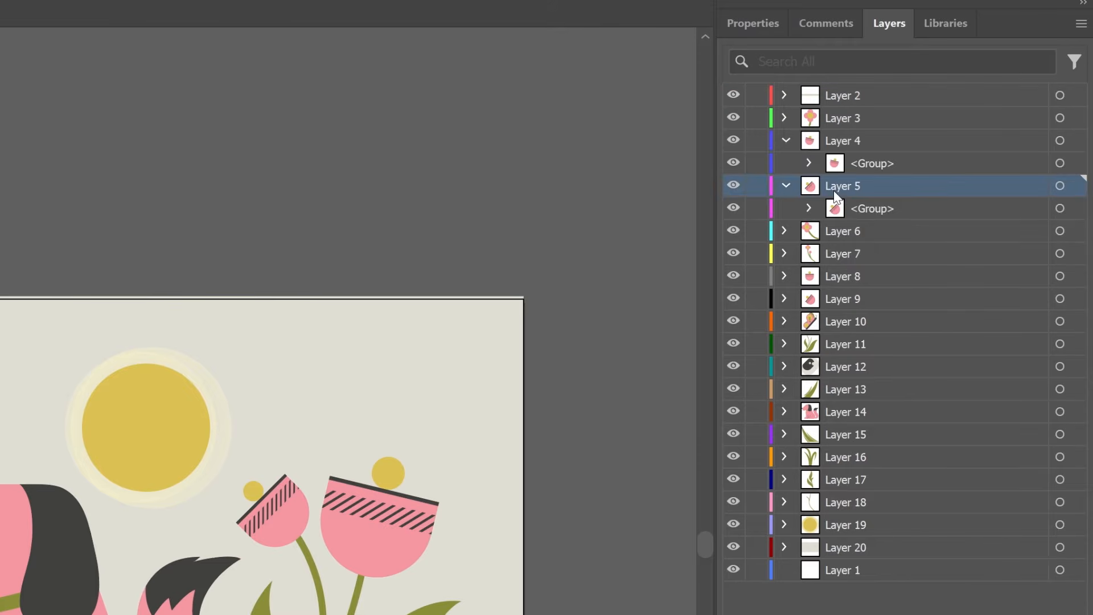
left_click(1060, 186)
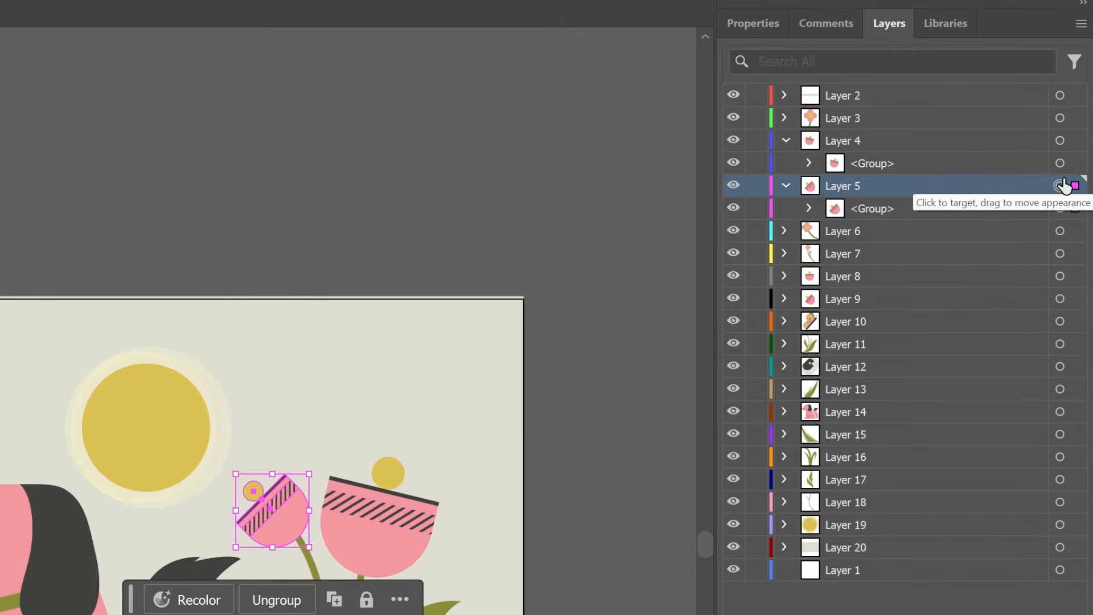
Rename Layer 2 as Ground and Layer 3 as Small Flower
left_click(842, 96)
double_click(856, 93)
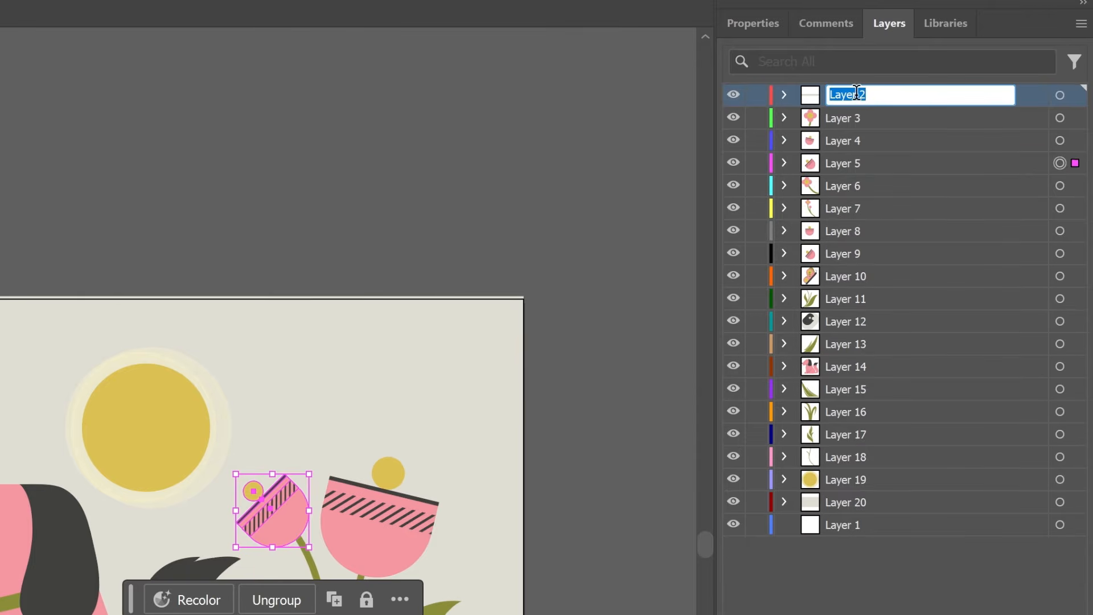
type("Ground")
key("Tab")
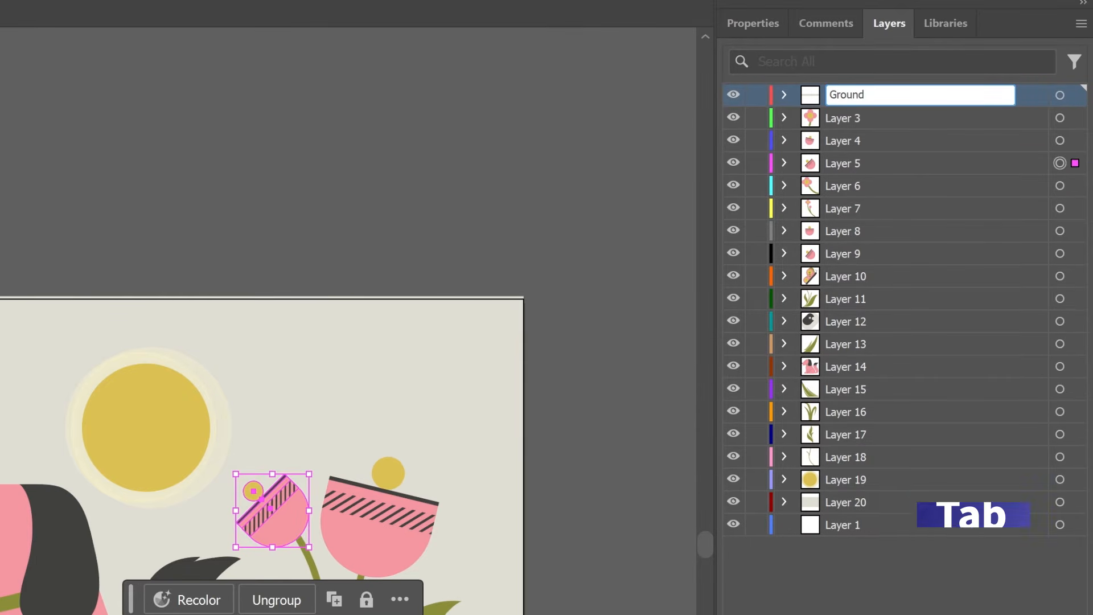
type("Small ")
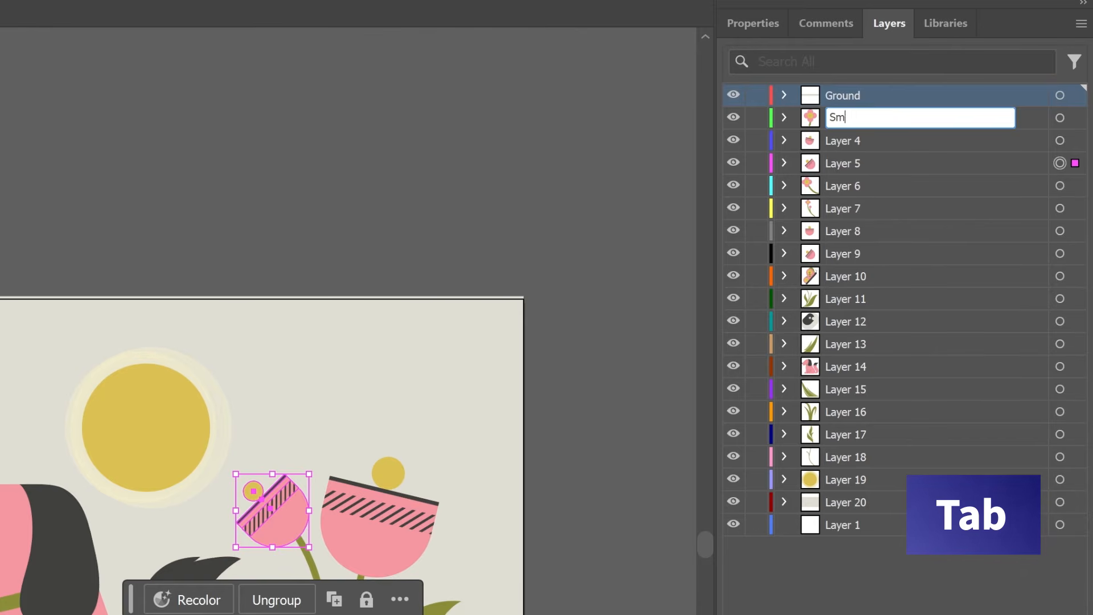
type("Flower")
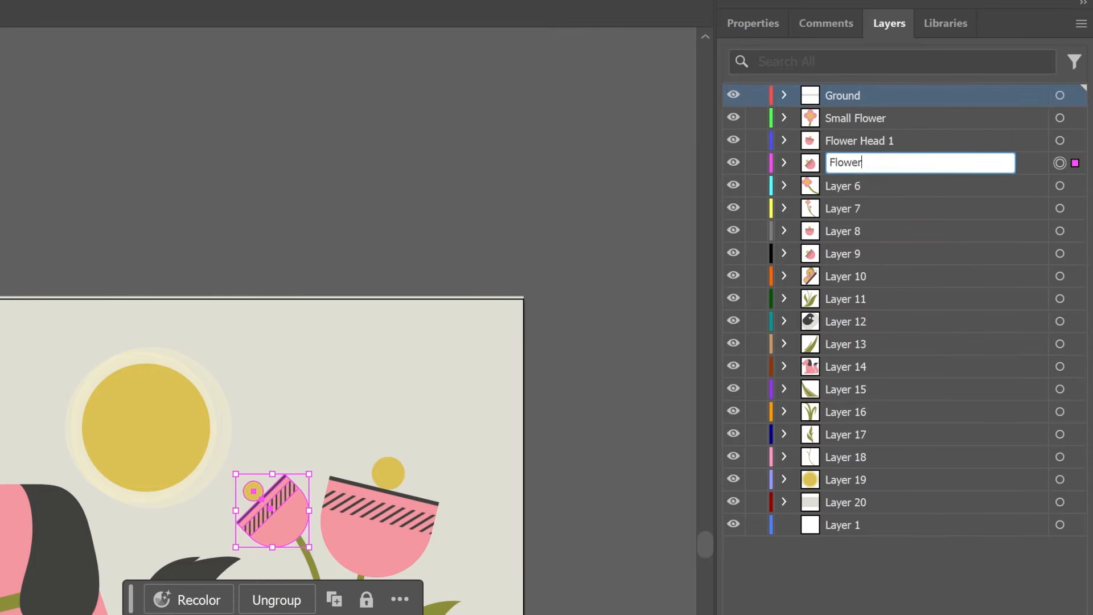
Rename the remaining layers after their artwork, including Flower Head 1 to 4, Small Flower 2 and 3, Butterfly, Dog, Sun and Background
type("Head 2")
key("Tab")
type("Small Flower 2")
key("Tab")
type("Small Flower 3")
key("Tab")
type("Flower Head 3")
key("Tab")
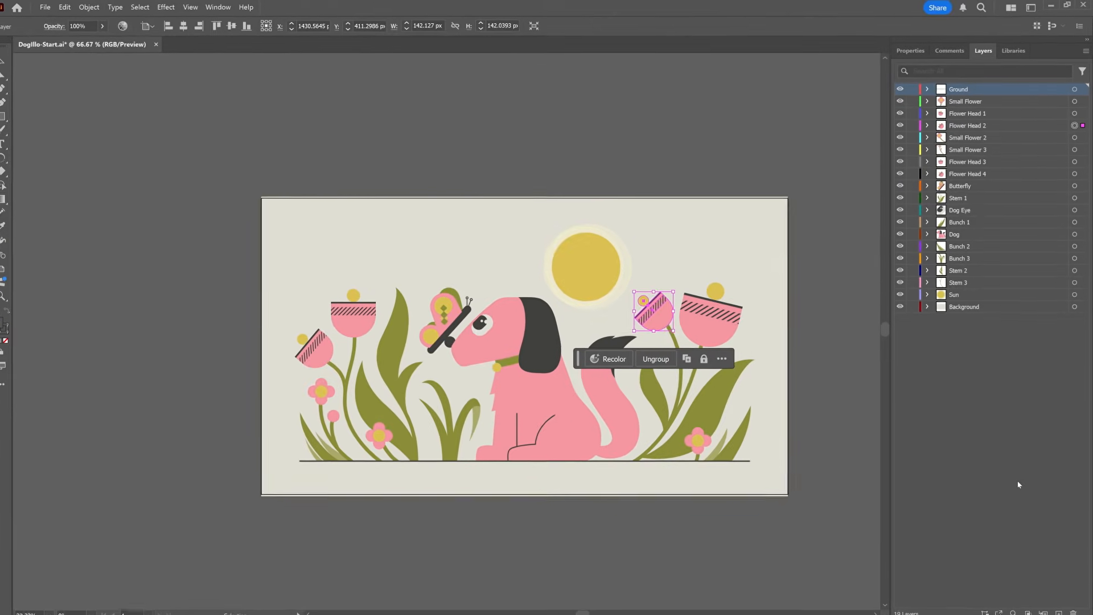
Deselect the artwork and save the document under the new name DogIllo-Layered in Adobe Illustrator (AI) format
left_click(211, 137)
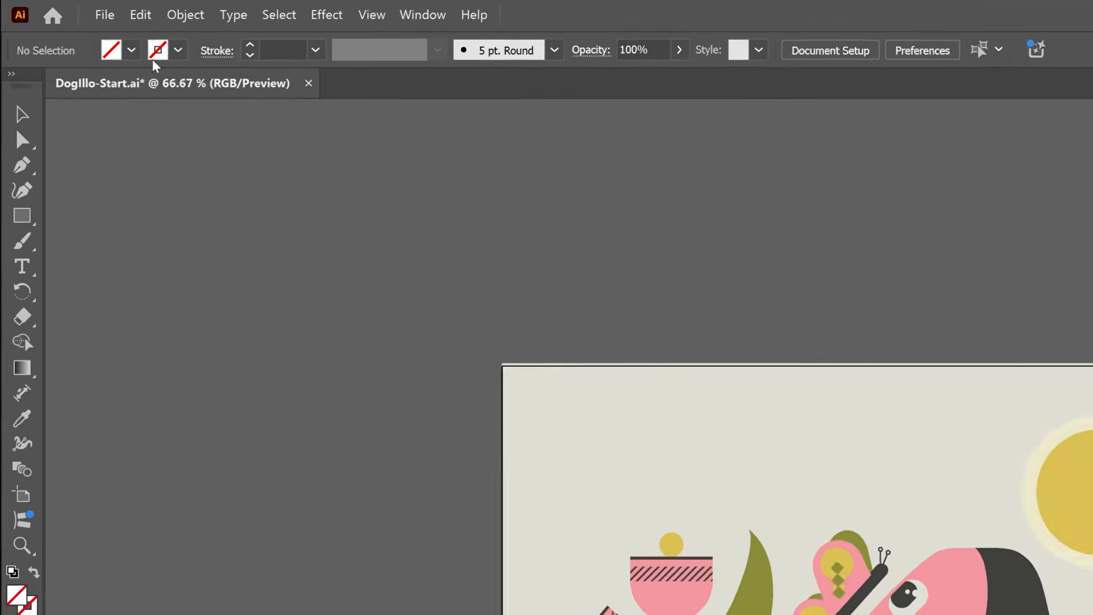
left_click(54, 8)
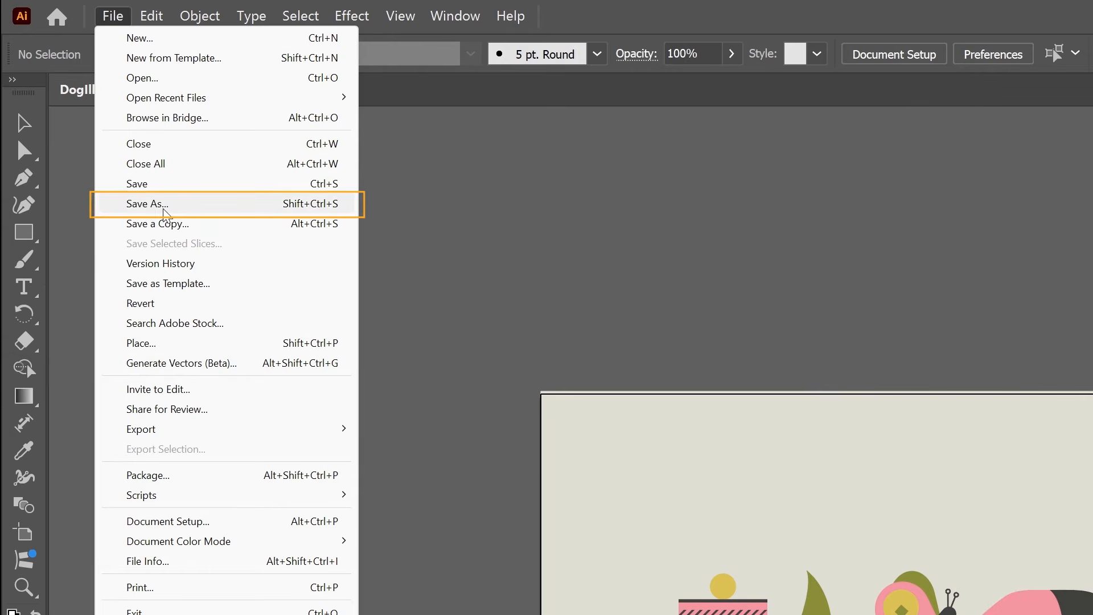
left_click(148, 203)
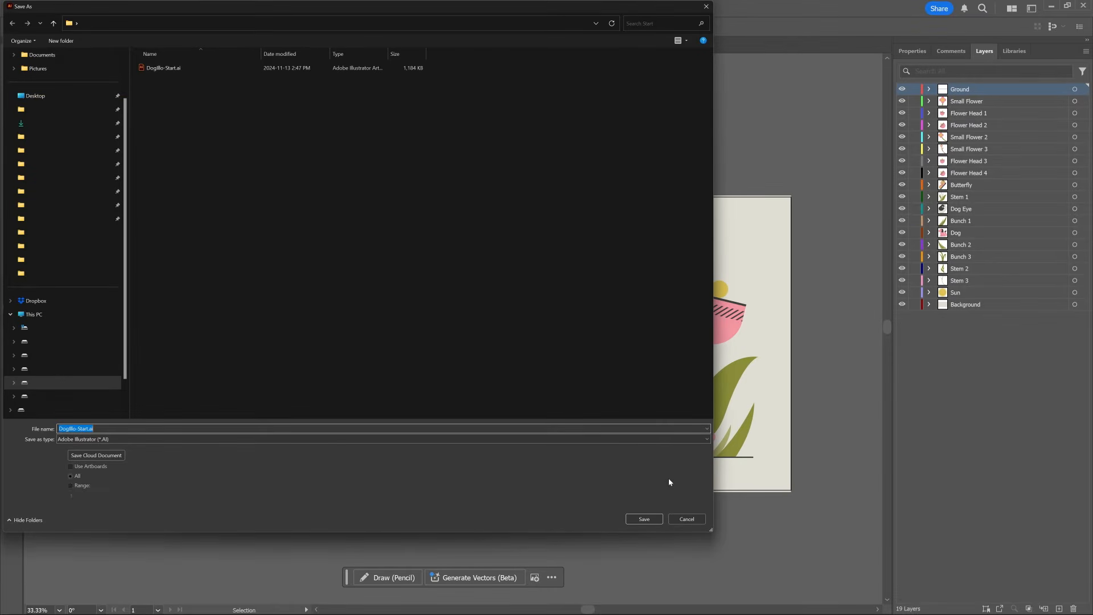
double_click(84, 429)
left_click(84, 430)
left_click_drag(95, 429, 78, 428)
type("Layered")
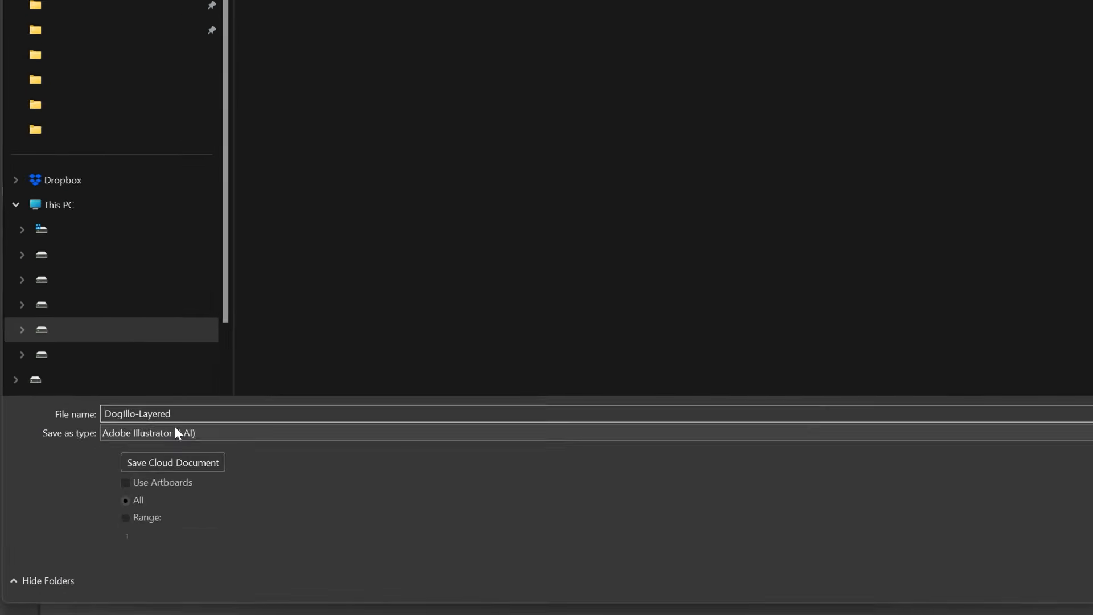
left_click(176, 433)
left_click(182, 448)
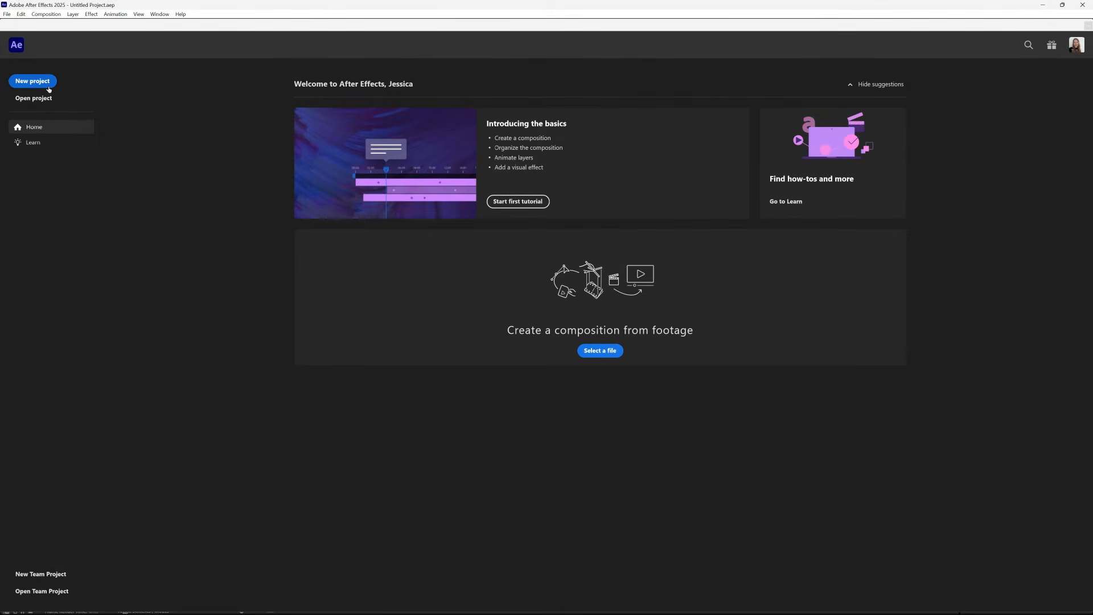
Switch to After Effects, start a new project and choose DogIllo-Layered.ai as the file to import
left_click(32, 81)
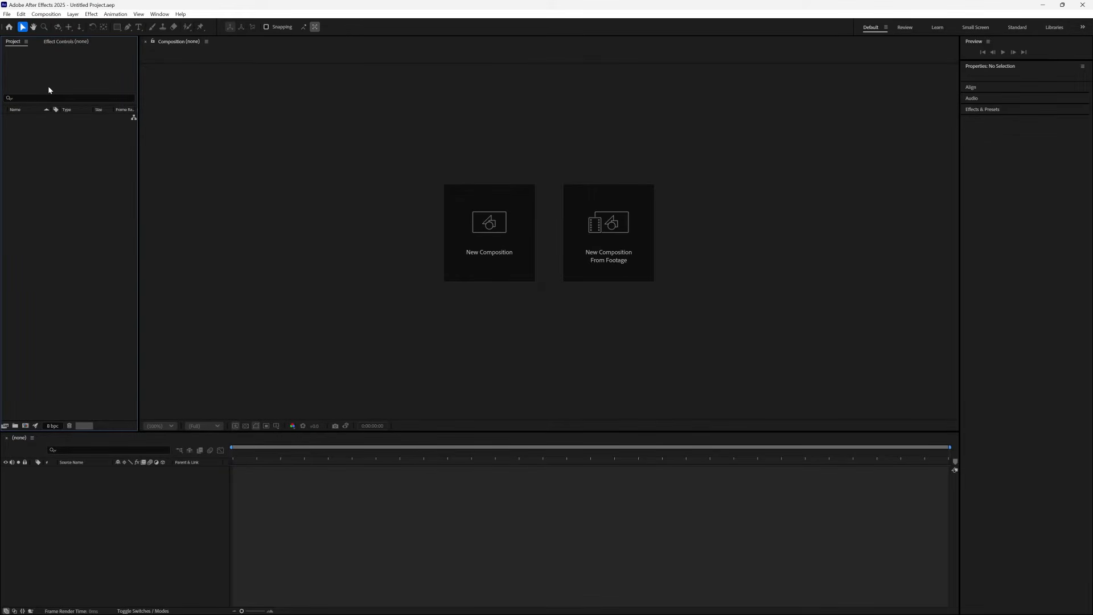
double_click(58, 230)
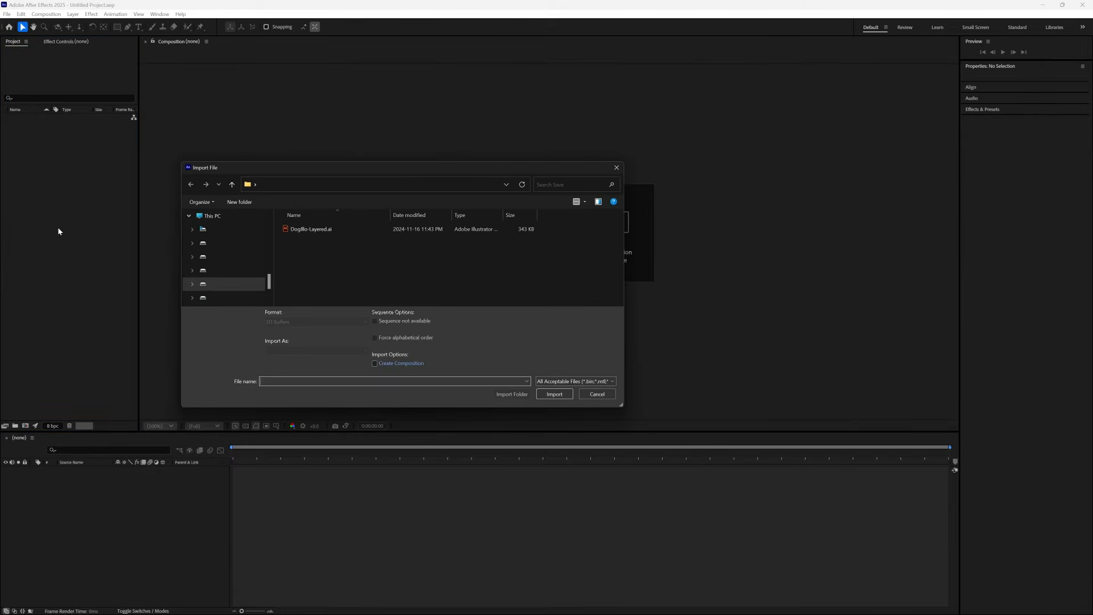
left_click(322, 229)
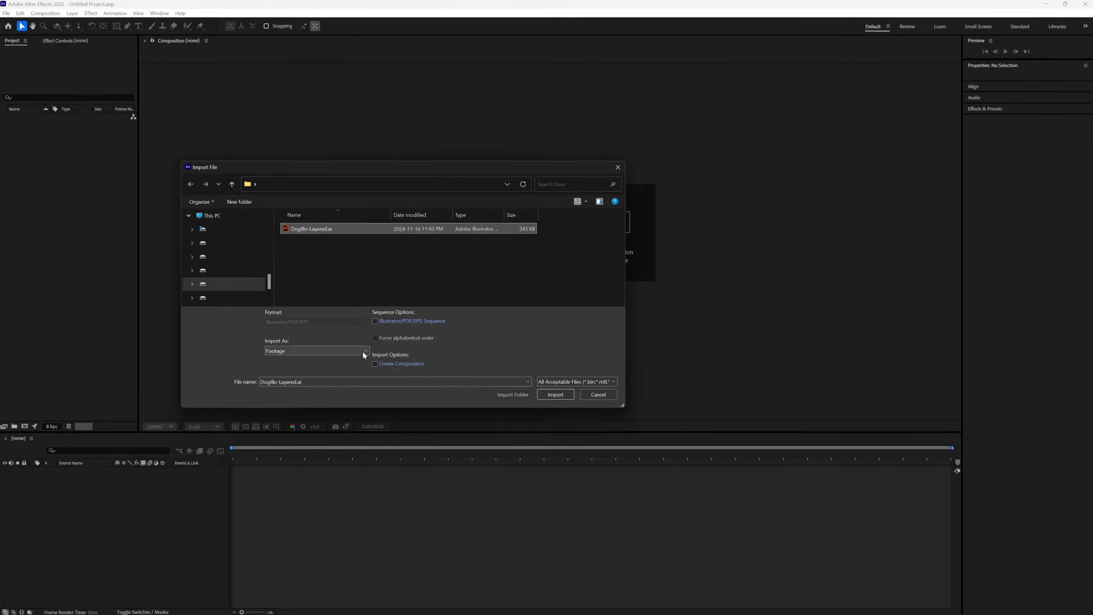
Import the file as Footage and try moving the artwork within its composition
left_click(397, 377)
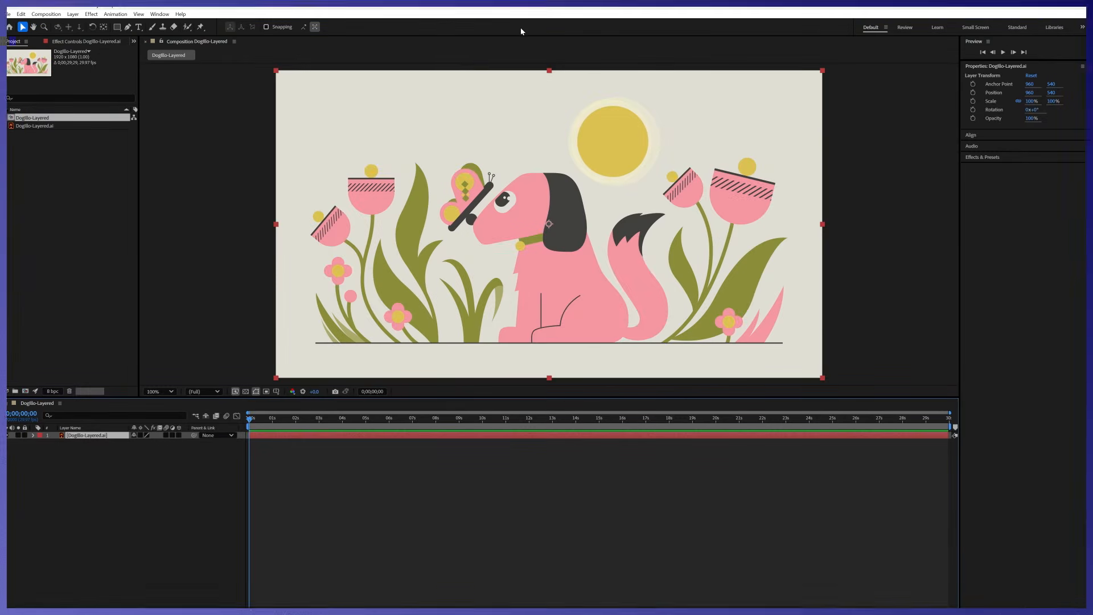
left_click_drag(527, 306, 507, 275)
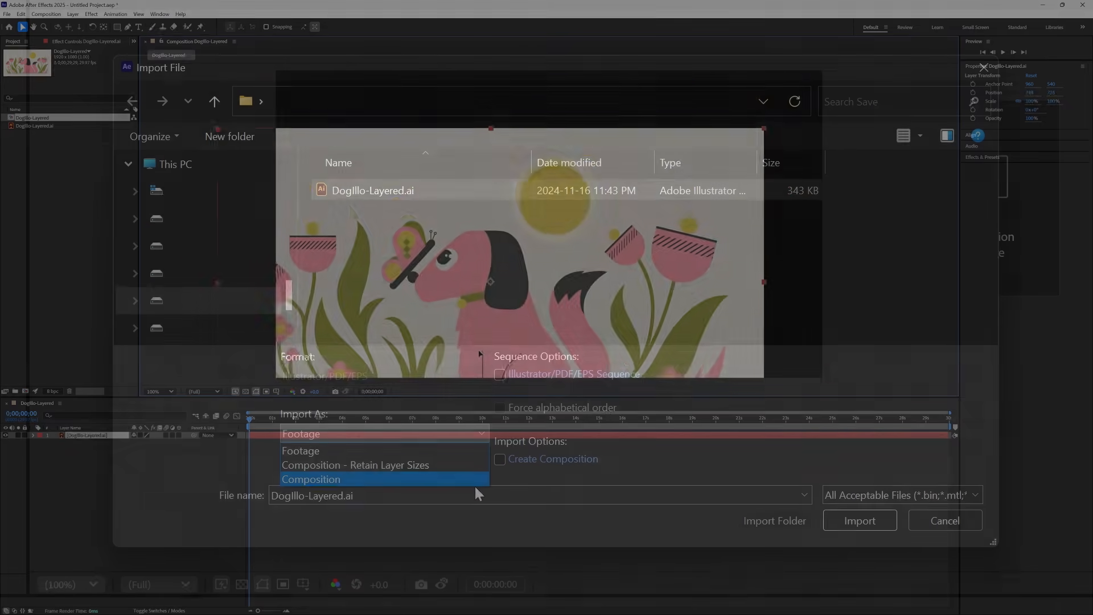
Import the file as Composition instead and briefly solo the Dog Eye layer
left_click(482, 479)
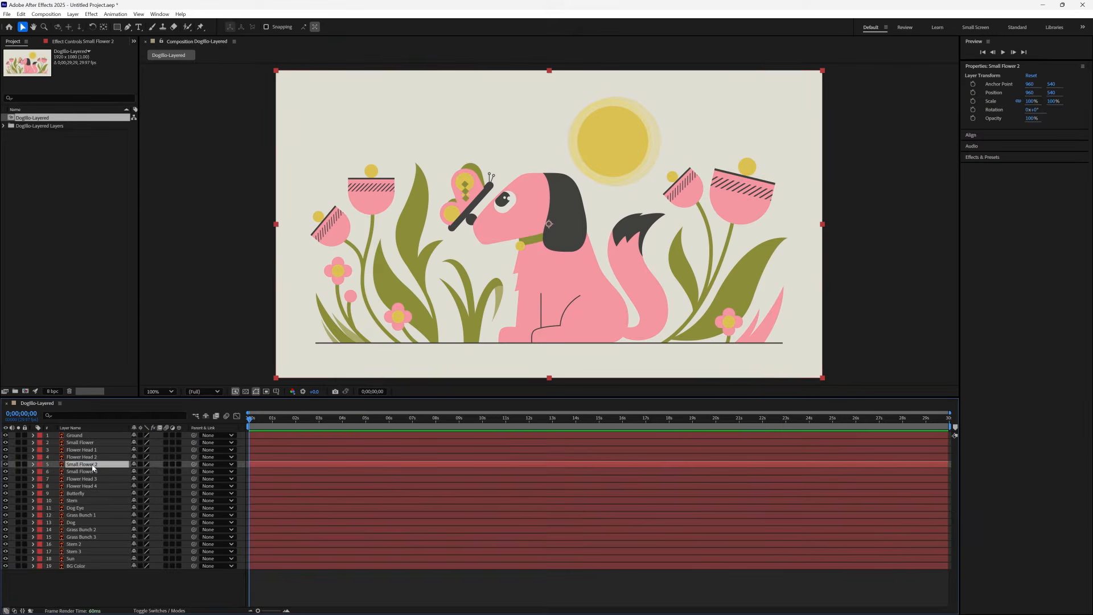
left_click(18, 508)
left_click(18, 508)
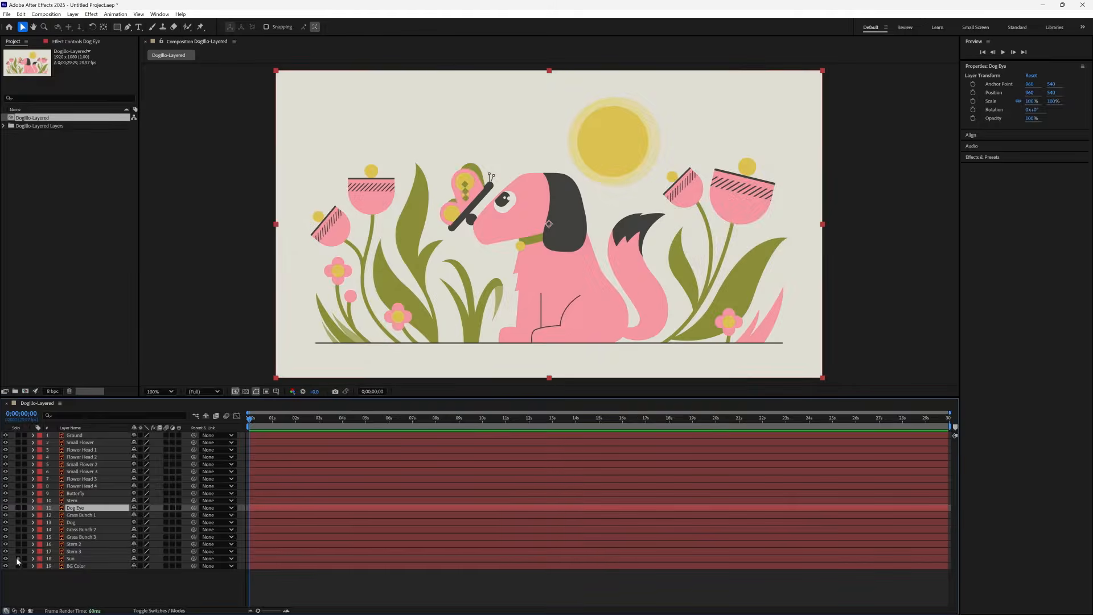
Solo the Sun layer, try moving the sun in the composition, undo the move and turn solo off
left_click(18, 558)
left_click(78, 559)
left_click_drag(632, 146, 605, 169)
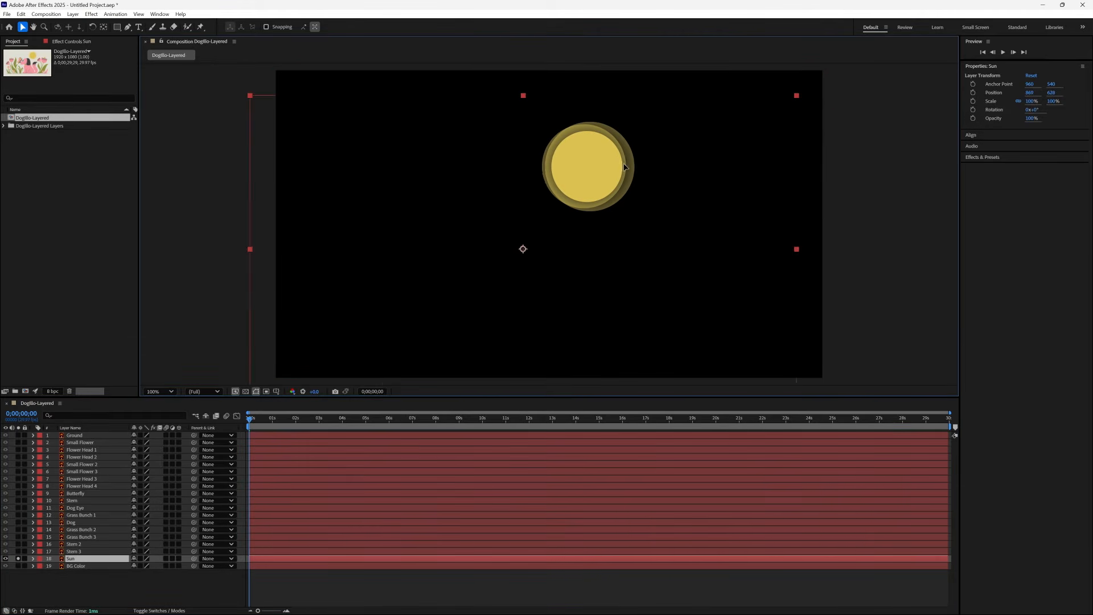
key("ctrl+z")
left_click(18, 558)
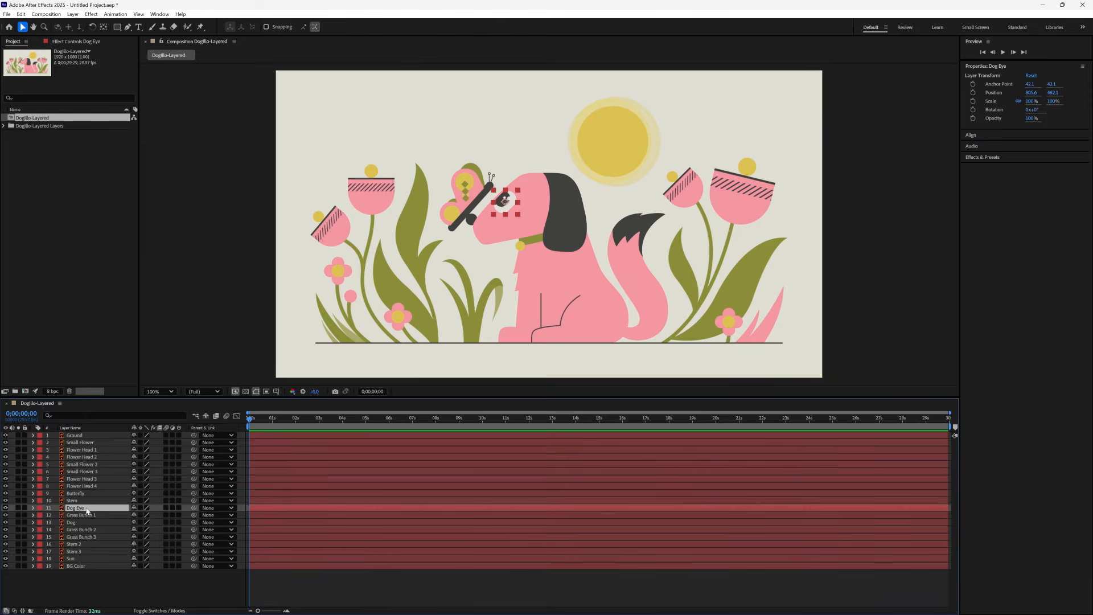
Examine the Dog Eye and Sun layers one at a time in isolation, checking the extent of their bounding boxes
left_click(18, 507)
left_click(18, 507)
left_click(49, 558)
left_click(18, 558)
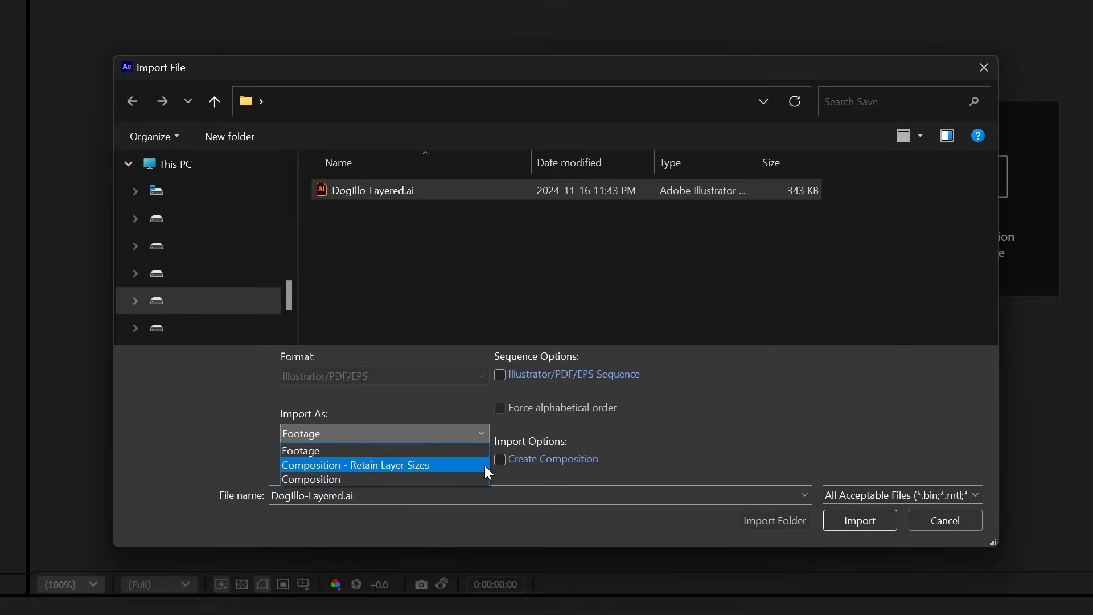
Import DogIllo-Layered.ai as Composition - Retain Layer Sizes and expand the imported layers folder in the project
left_click(485, 466)
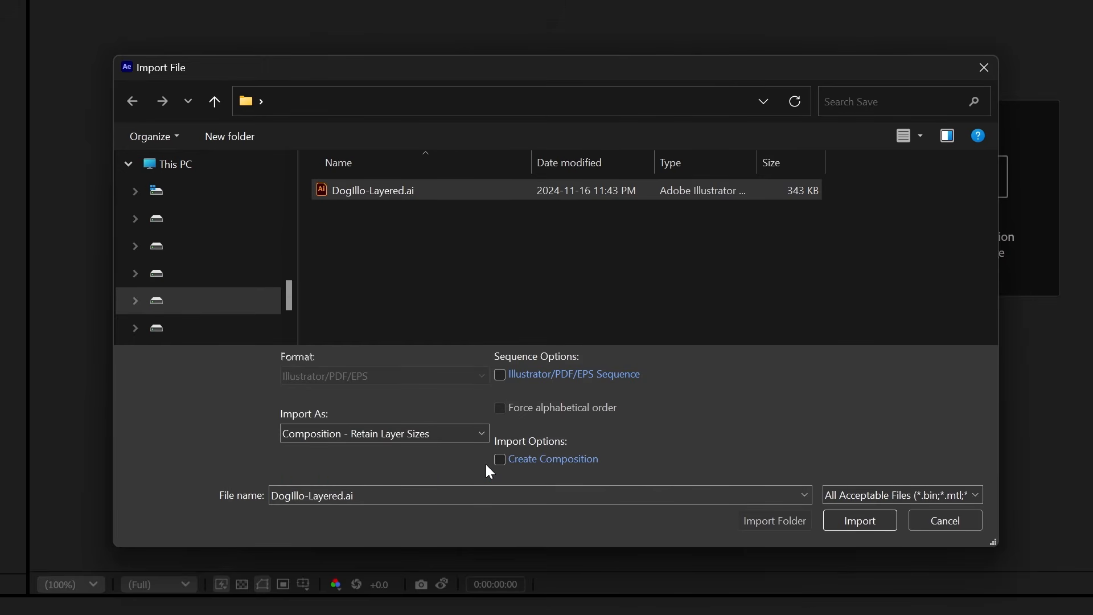
left_click(858, 519)
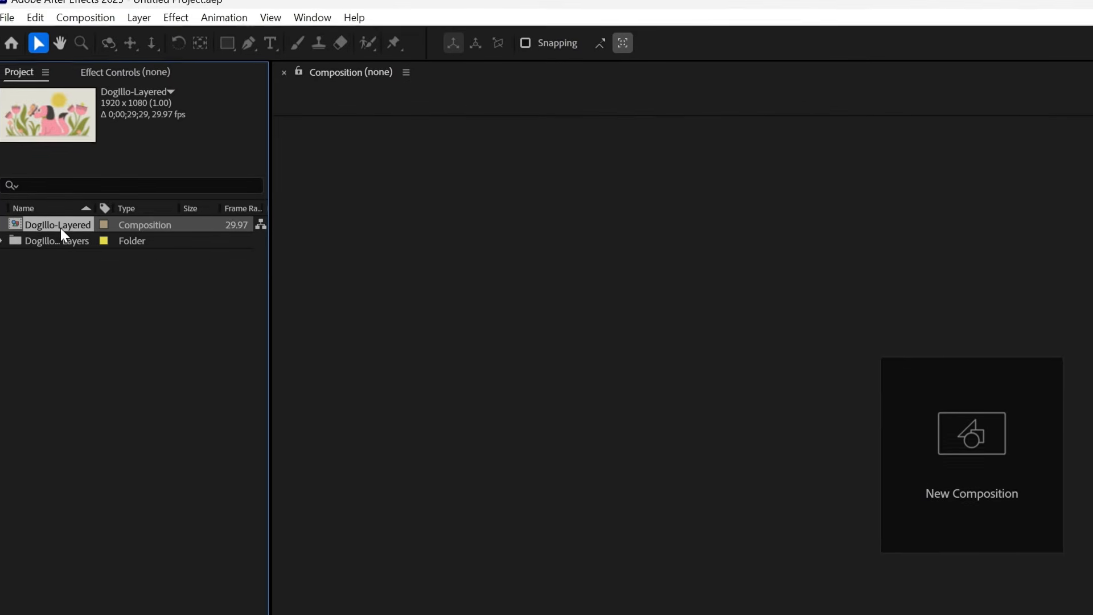
left_click(8, 249)
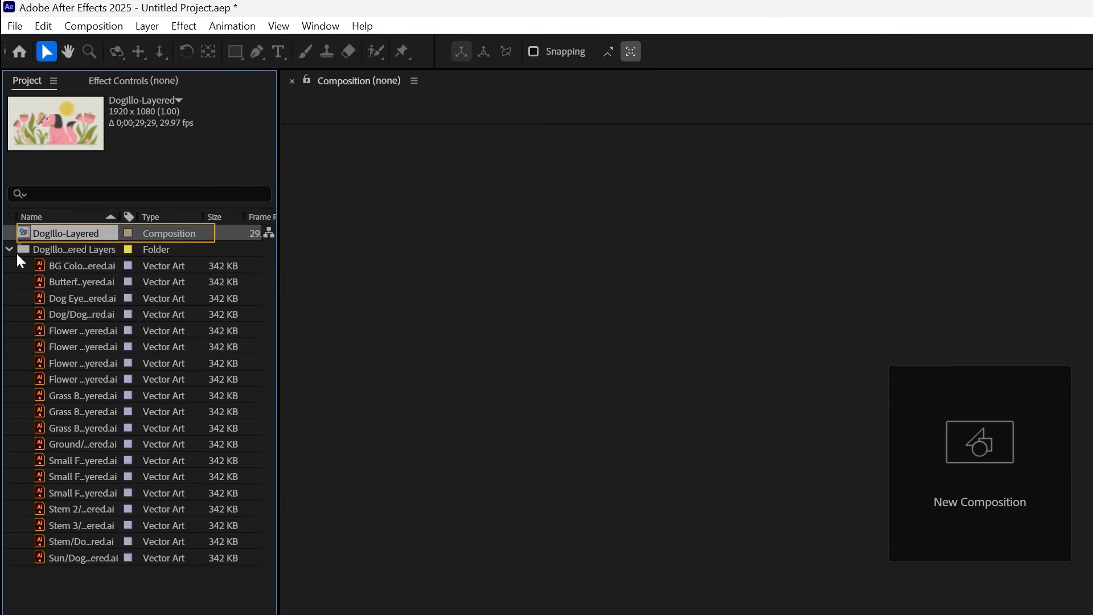
Open the DogIllo-Layered composition and create shapes from the Grass Bunch 3 vector layer
double_click(52, 234)
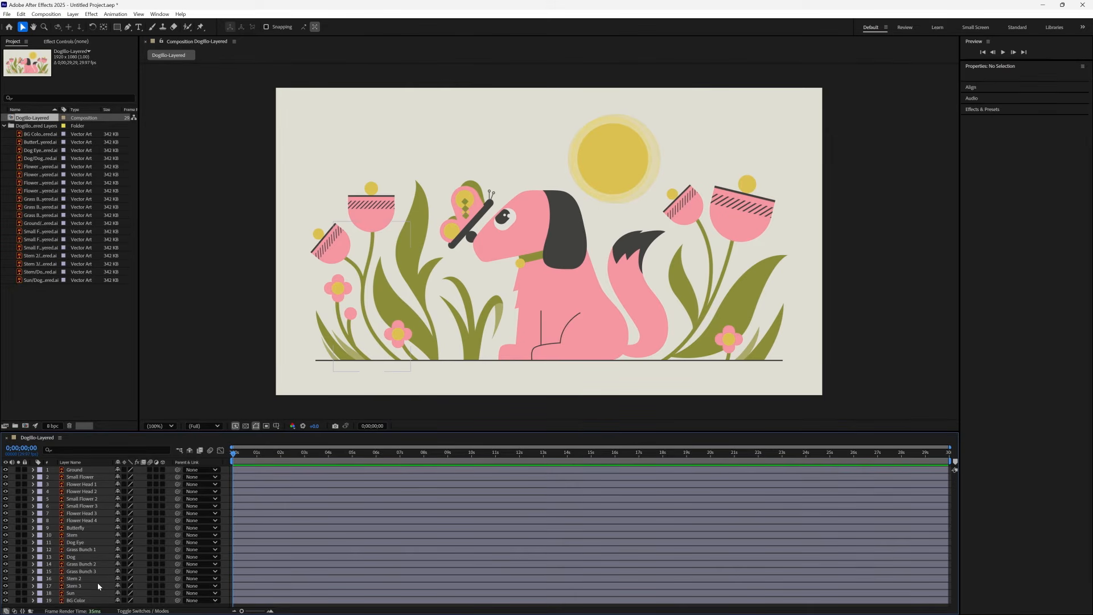
left_click(93, 549)
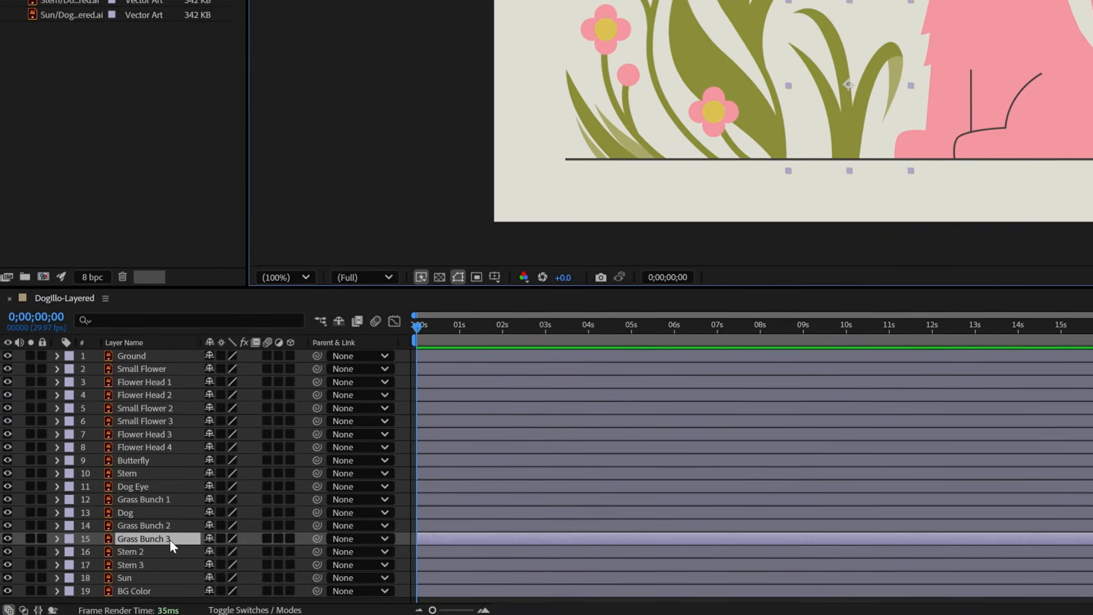
right_click(137, 553)
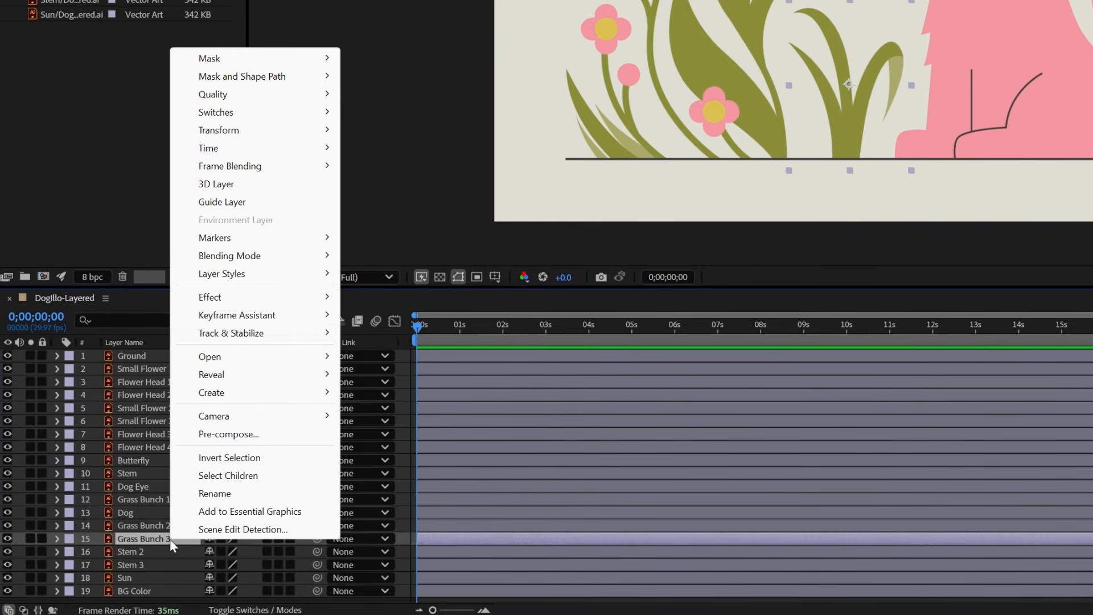
mouse_move(238, 394)
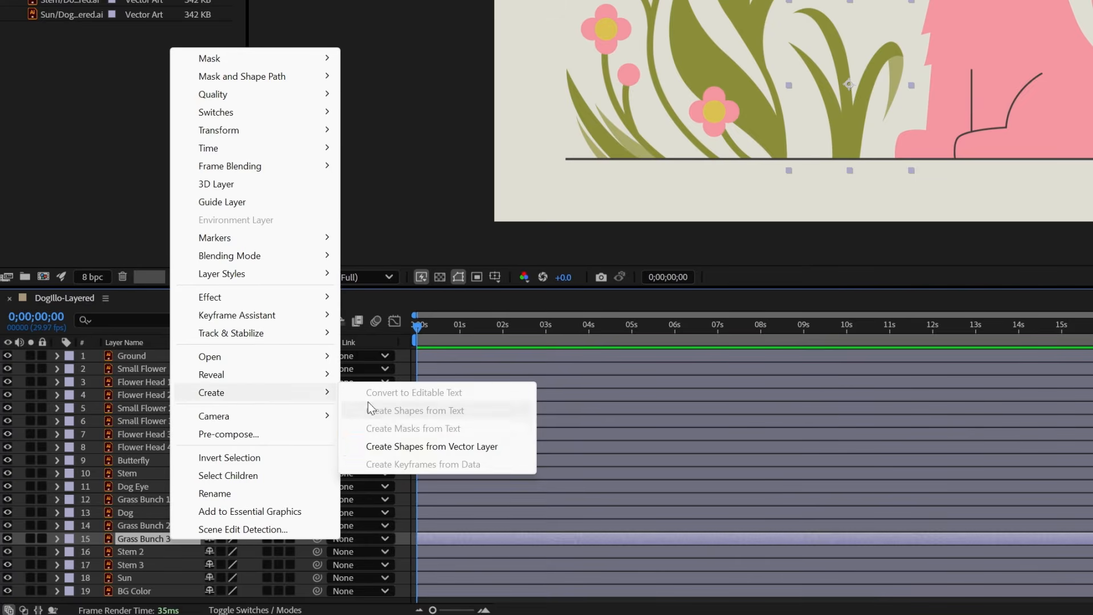
left_click(437, 444)
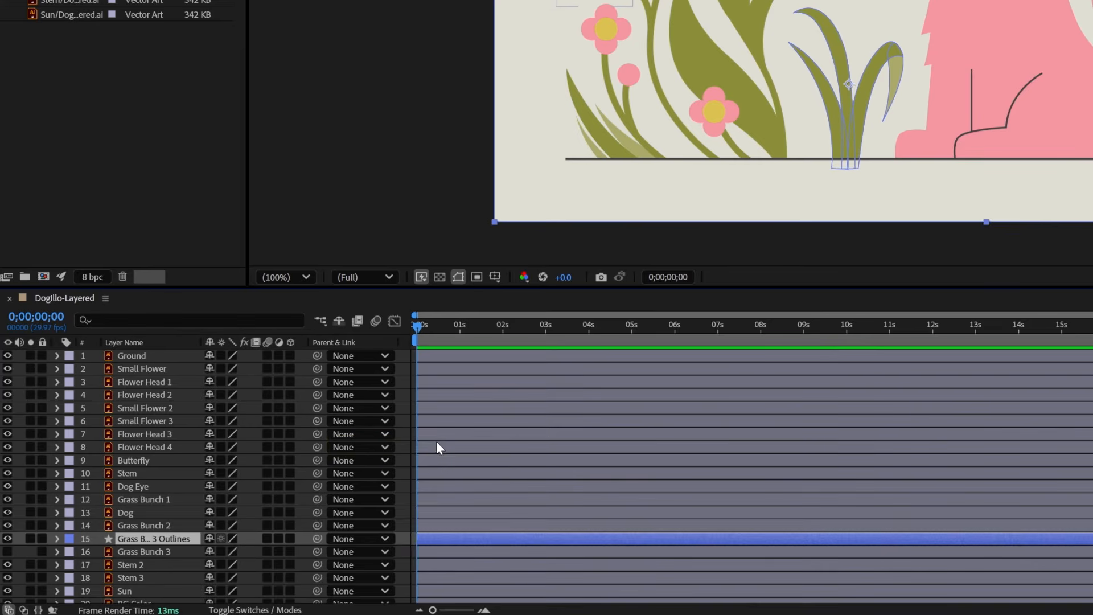
Expand the contents of the Grass Bunch 3 outlines layer and examine the groups, selecting Path 1 in Group 1
left_click(57, 539)
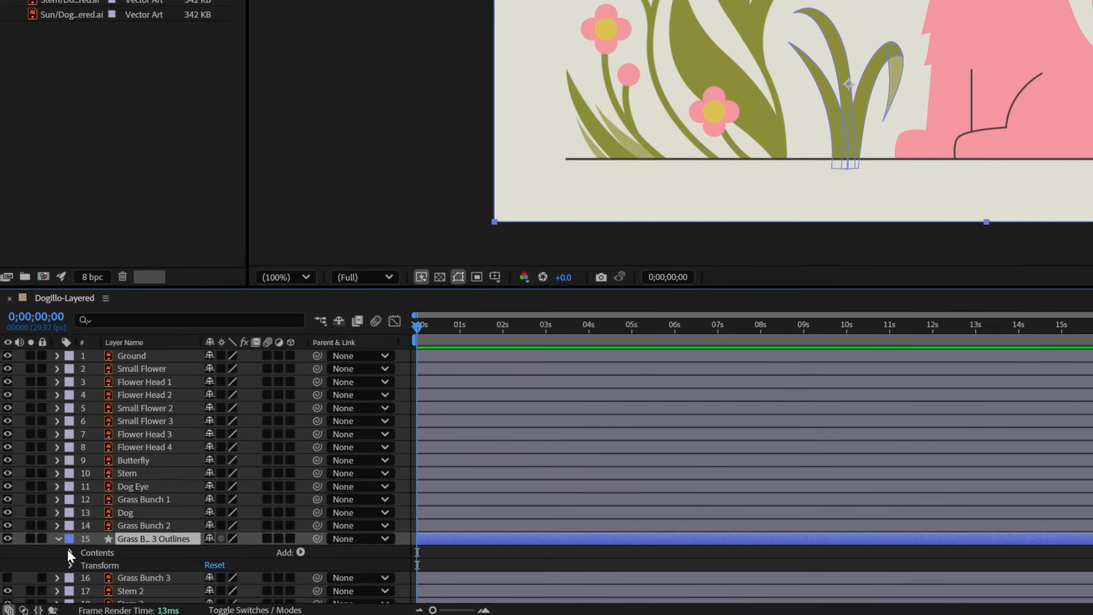
left_click(69, 550)
left_click(97, 553)
left_click(81, 555)
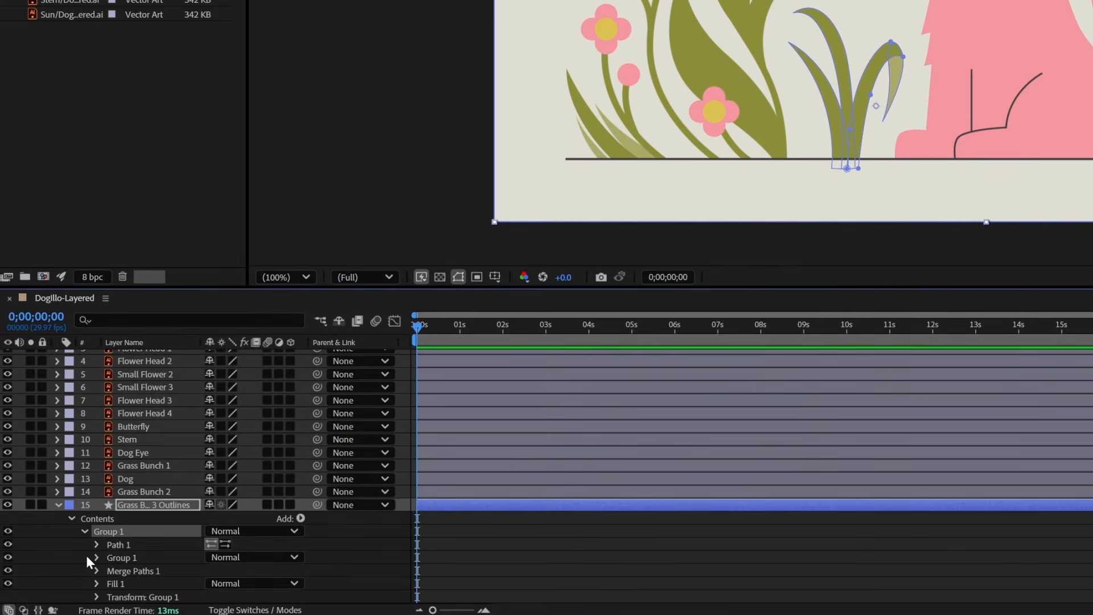
scroll(91, 551, "down", 3)
left_click(139, 463)
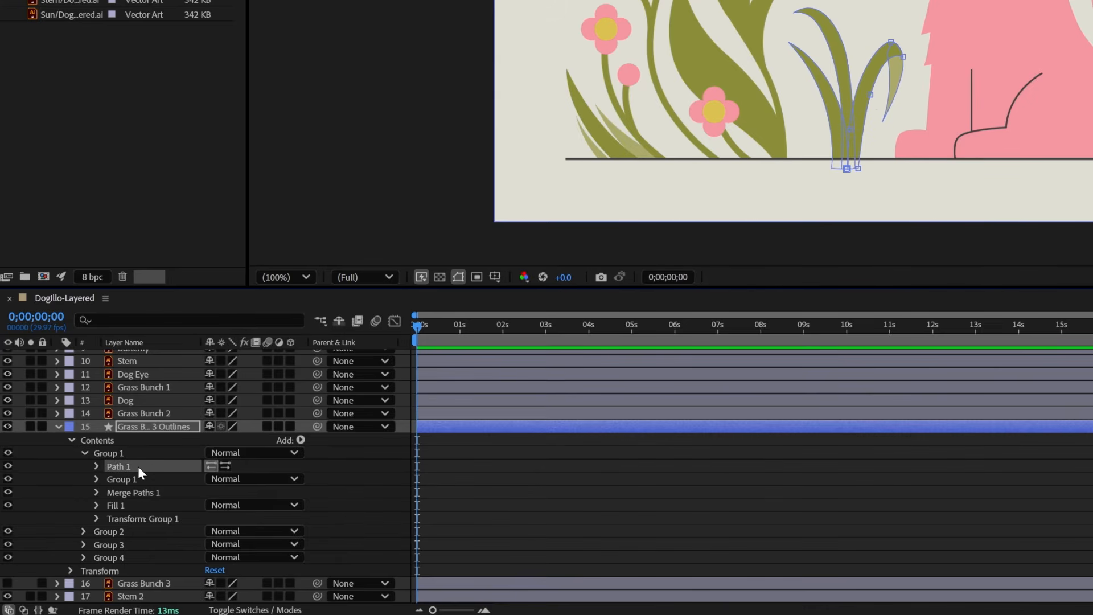
scroll(138, 466, "down", 3)
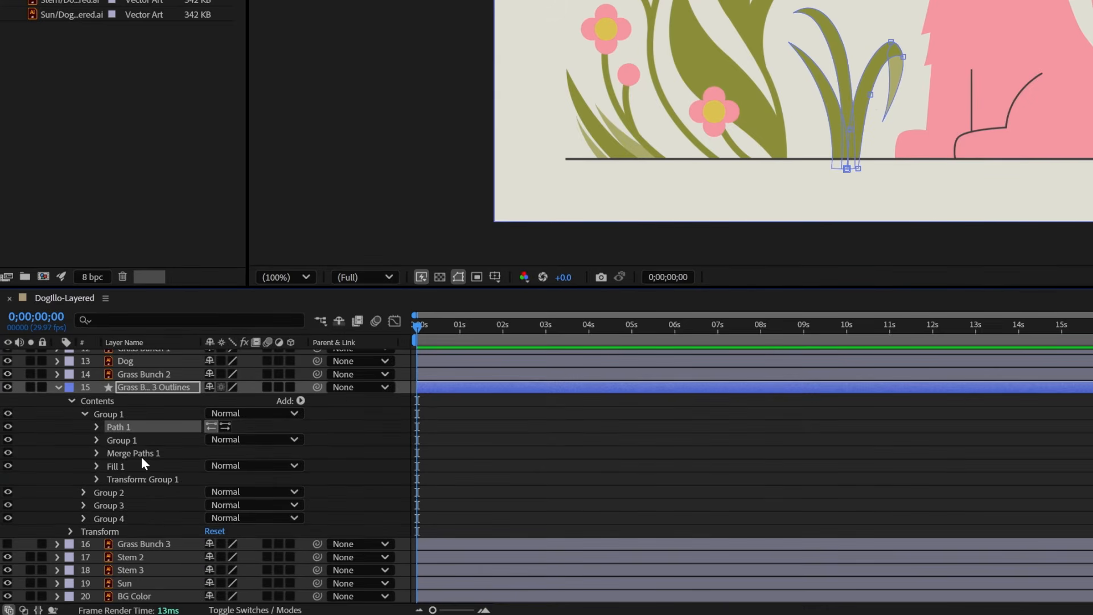
Toggle the visibility of Grass Bunch 3 and its outlines layer to compare them, leaving only the outlines visible
left_click(139, 544)
left_click(8, 545)
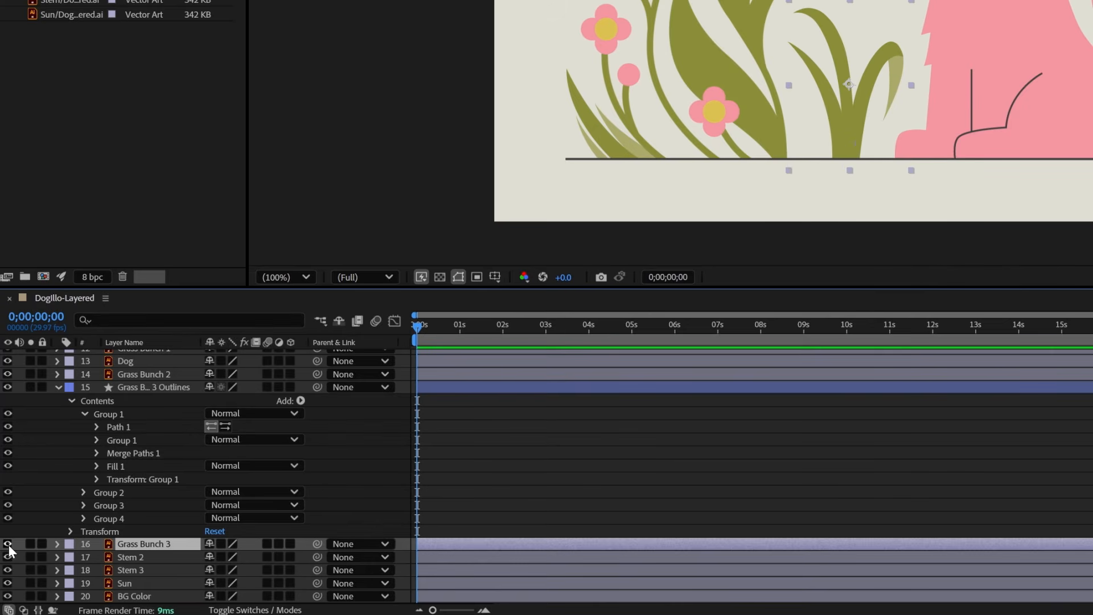
left_click(7, 388)
left_click(8, 390)
left_click(8, 545)
left_click(7, 390)
left_click(10, 542)
left_click(10, 542)
scroll(145, 484, "up", 3)
Open the original artwork of the Grass Bunch 1 layer for editing in Illustrator
left_click(145, 484)
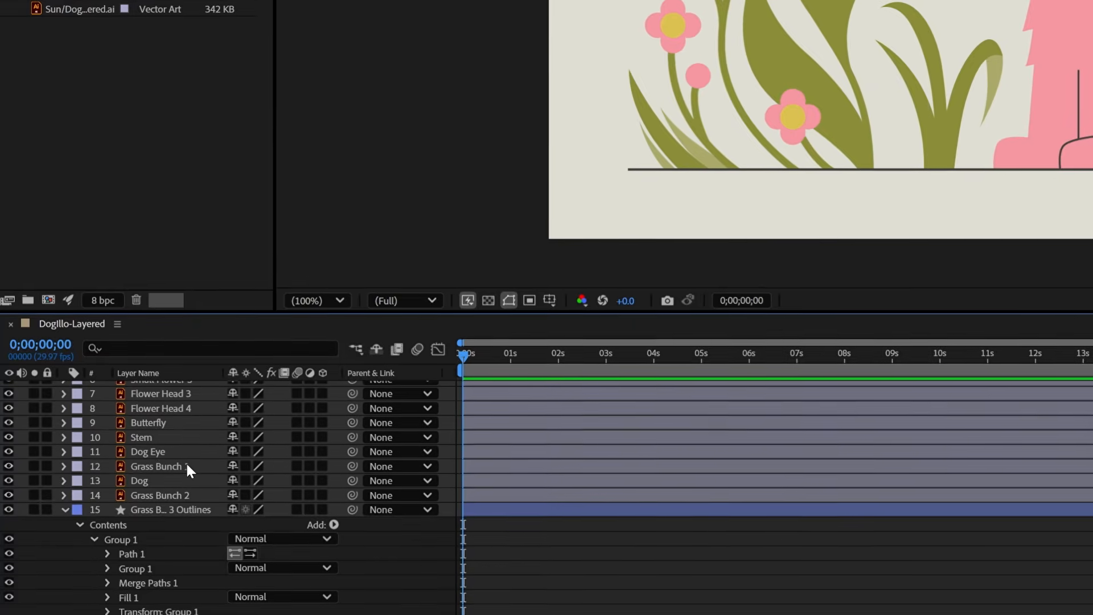
left_click(186, 467)
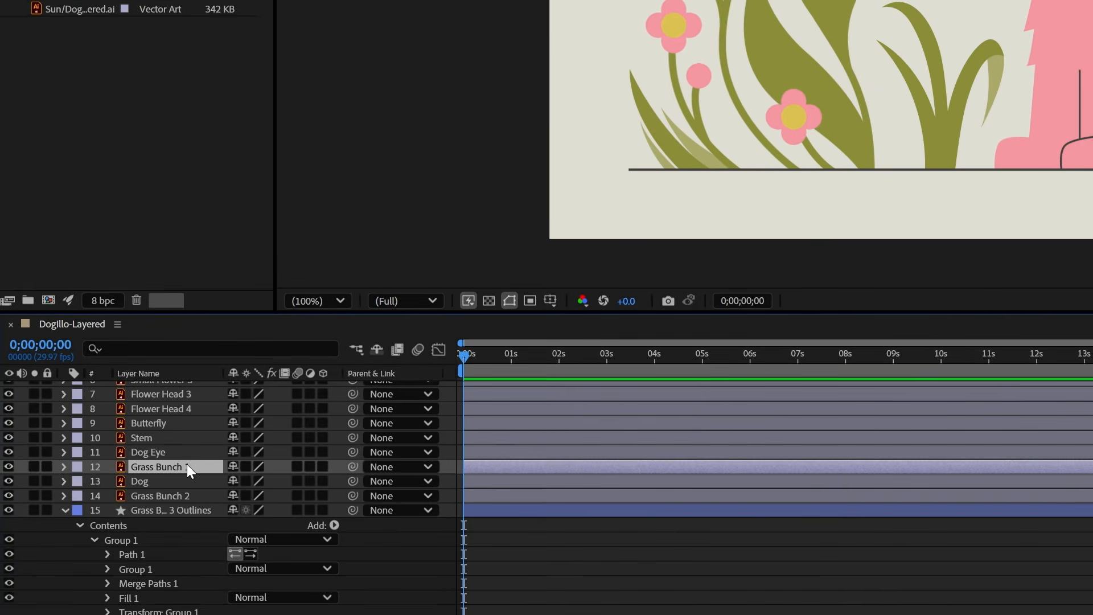
right_click(188, 464)
mouse_move(320, 261)
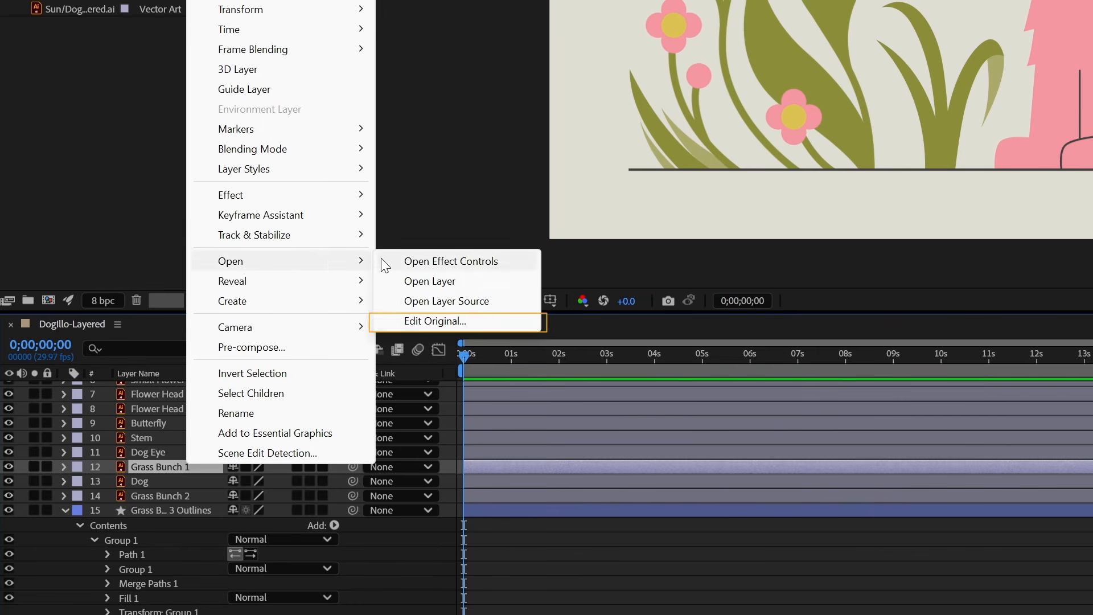
left_click(426, 321)
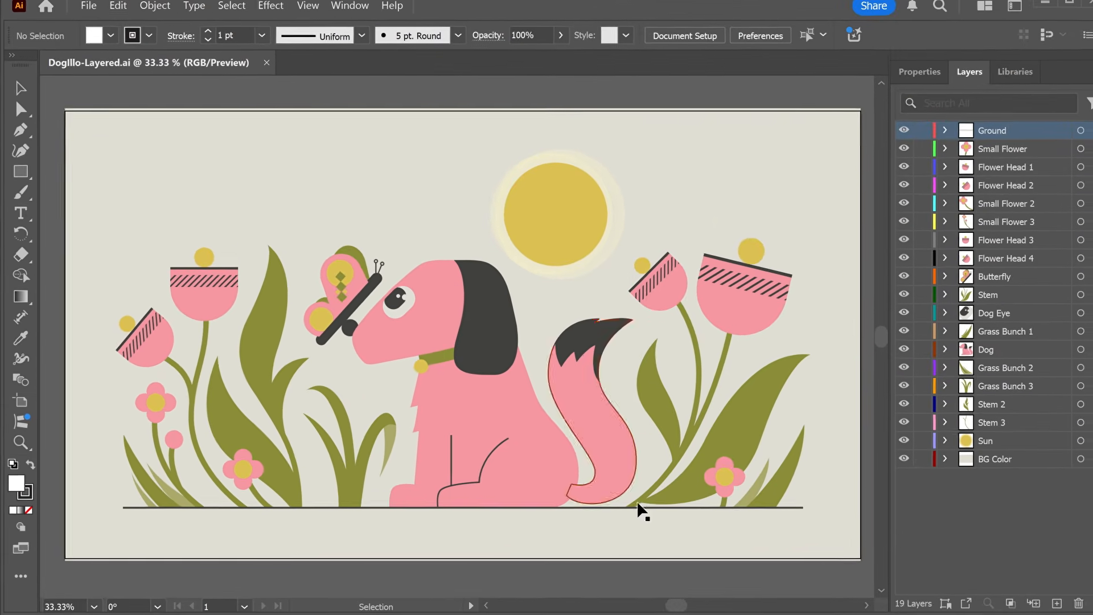
Recolor the Grass Bunch 1 artwork with the pink sampled from a flower head using the Eyedropper and save the file
left_click(784, 466)
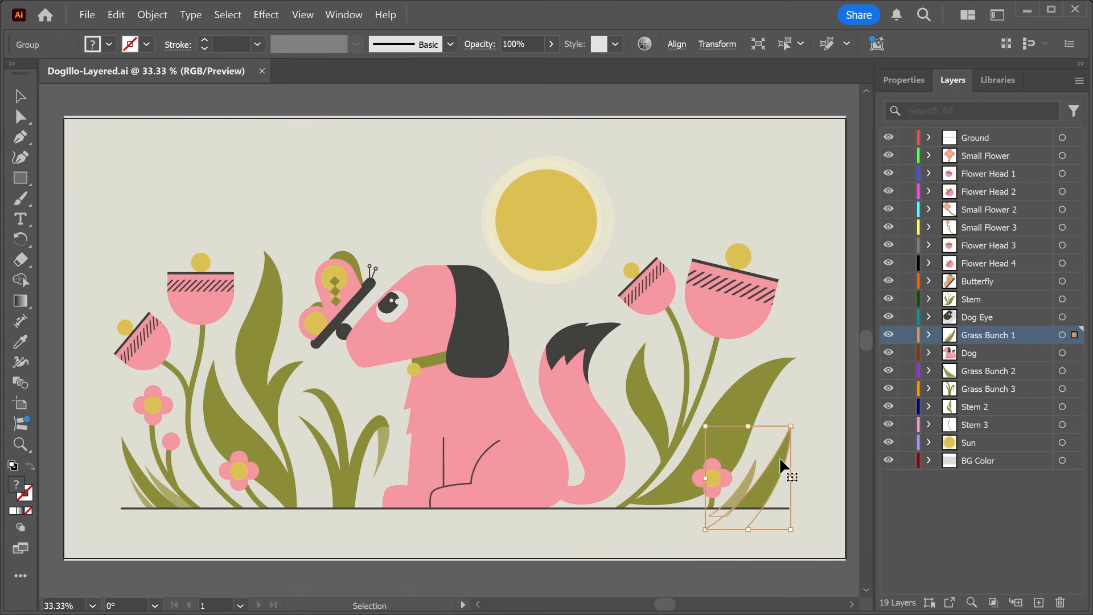
key("i")
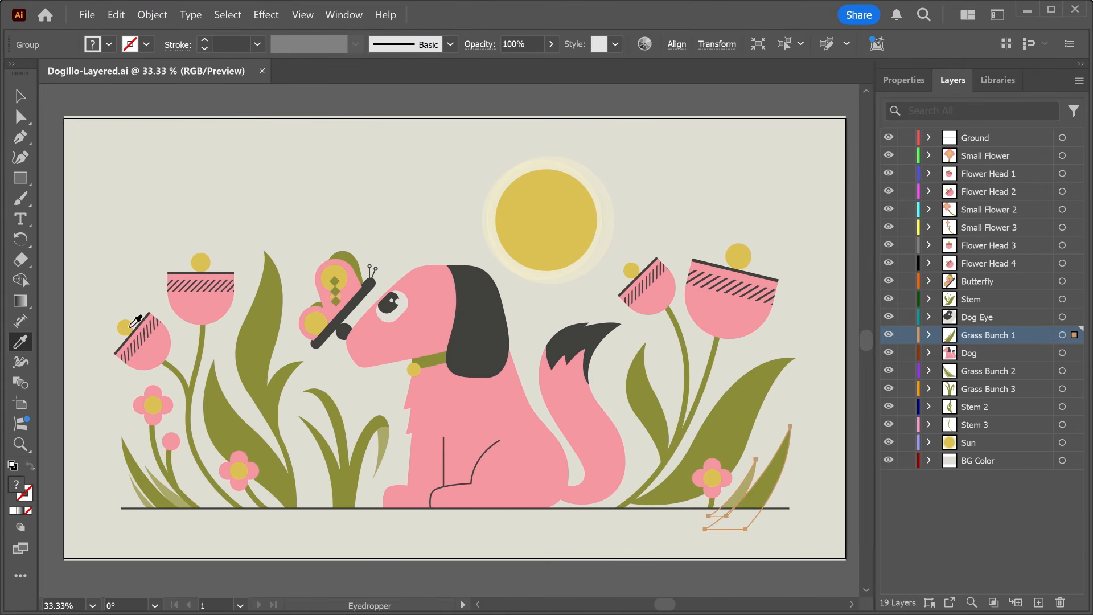
left_click(202, 313)
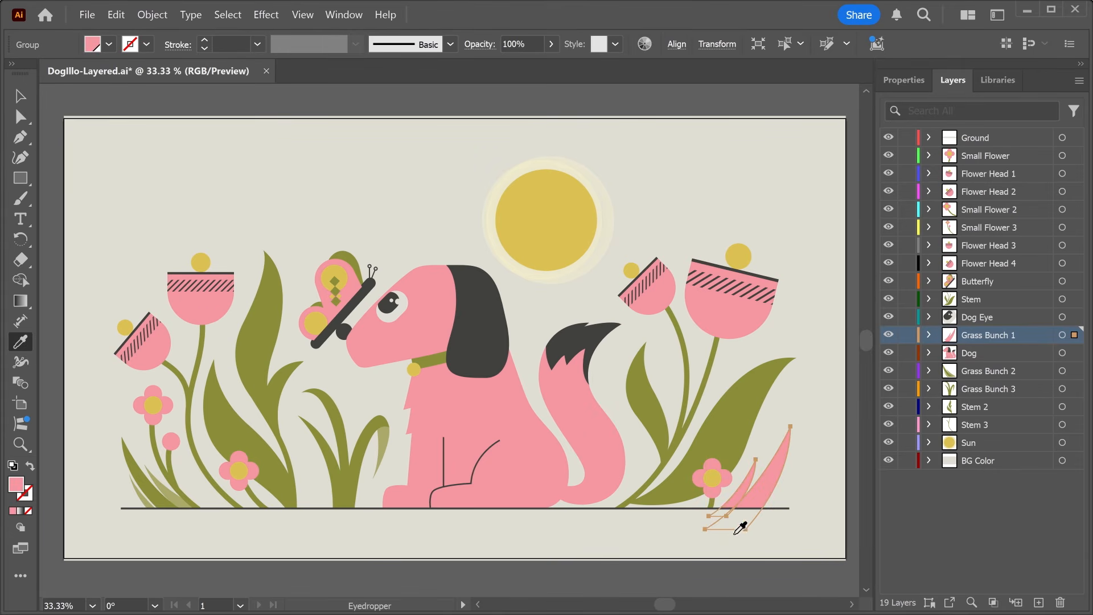
key("v")
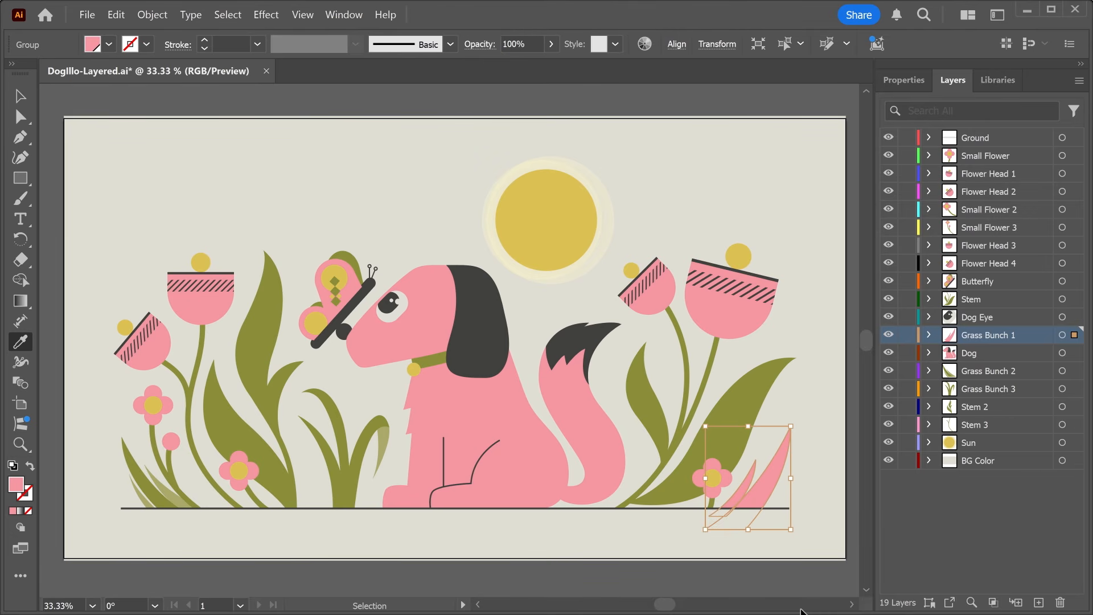
key("ctrl+s")
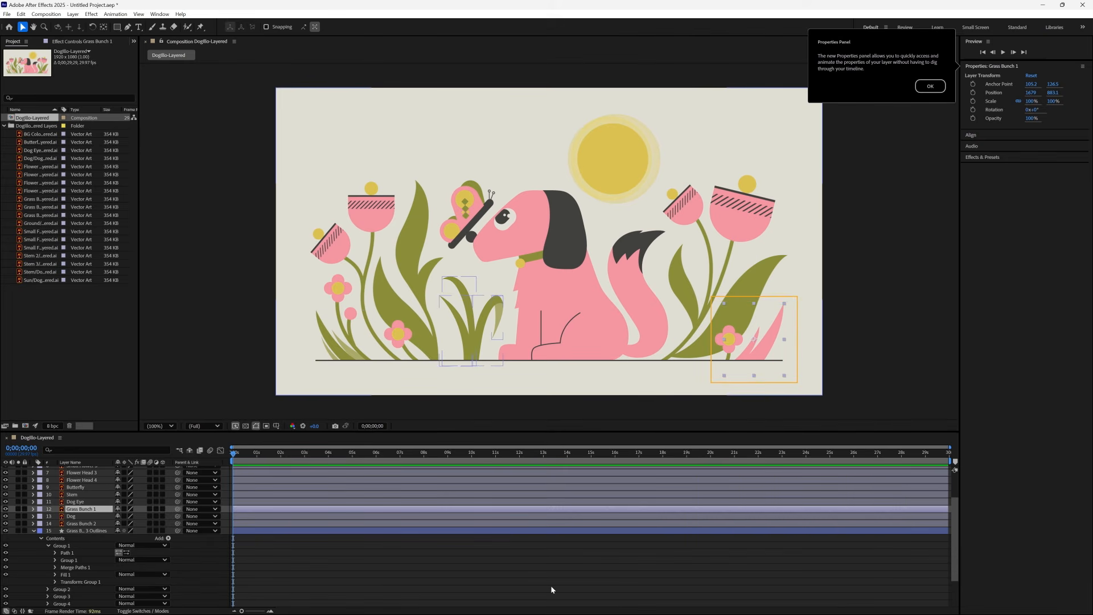
Back in After Effects, scale the Butterfly layer up to several times its size and enable Continuously Rasterize for it
left_click(464, 183)
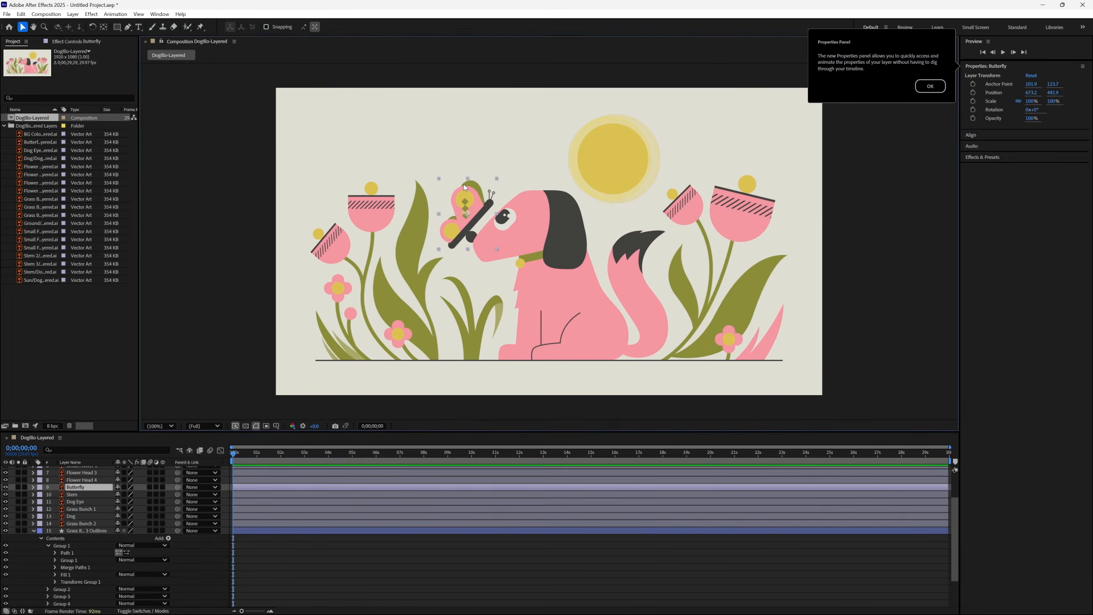
left_click(34, 530)
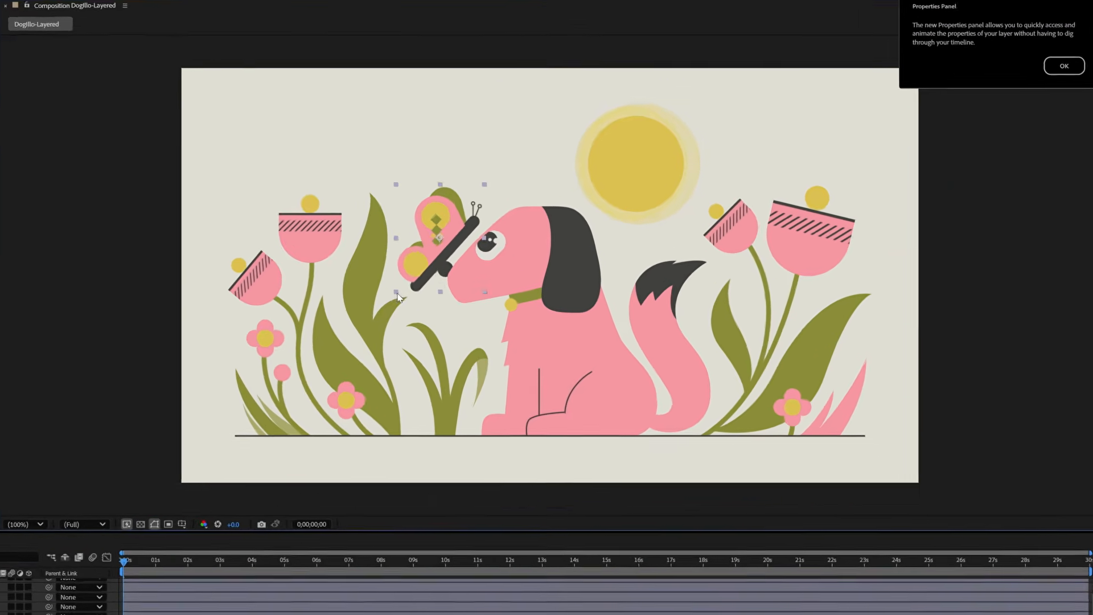
left_click_drag(439, 250, 398, 284)
left_click_drag(320, 360, 244, 357)
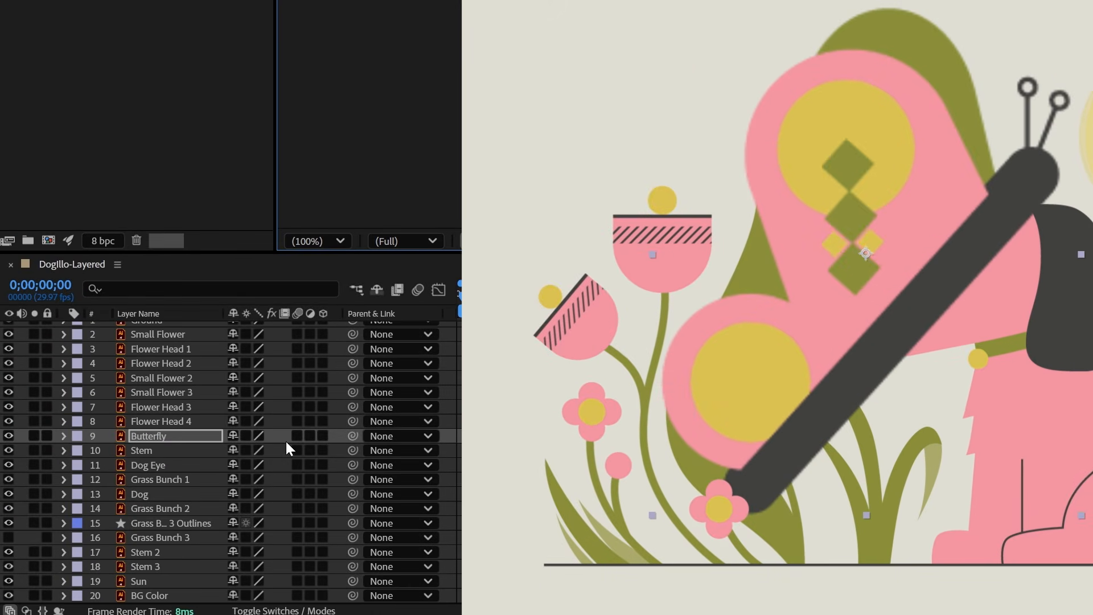
left_click(245, 436)
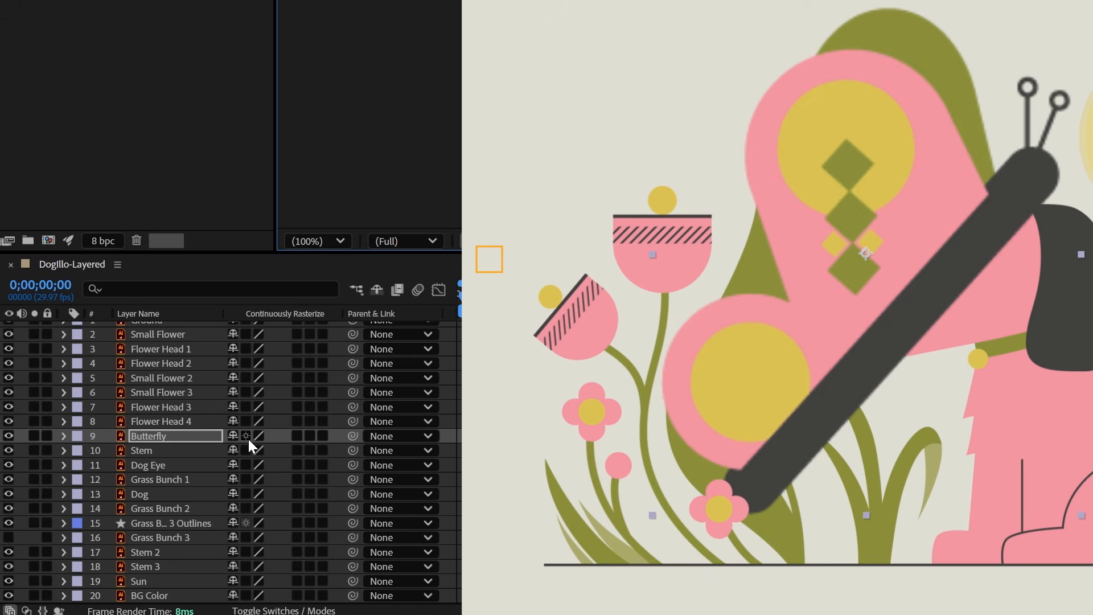